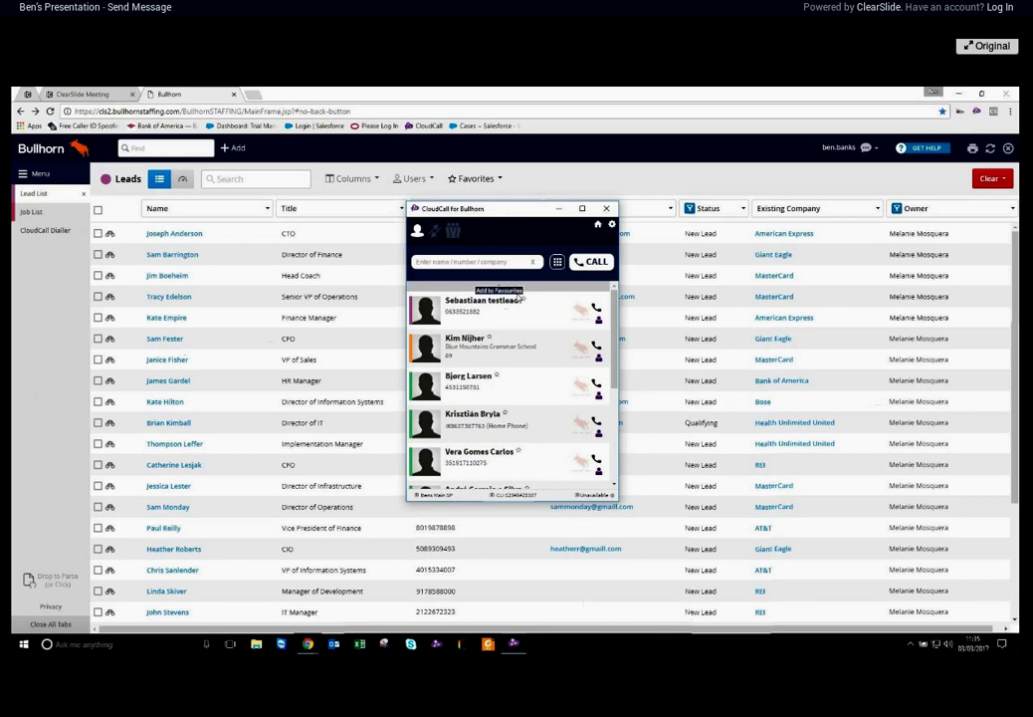
Move the CloudCall window to the bottom-right corner, clear of the leads' phone and email columns
{"action": "left_click_drag", "start_coordinate": [512, 210], "coordinate": [528, 219]}
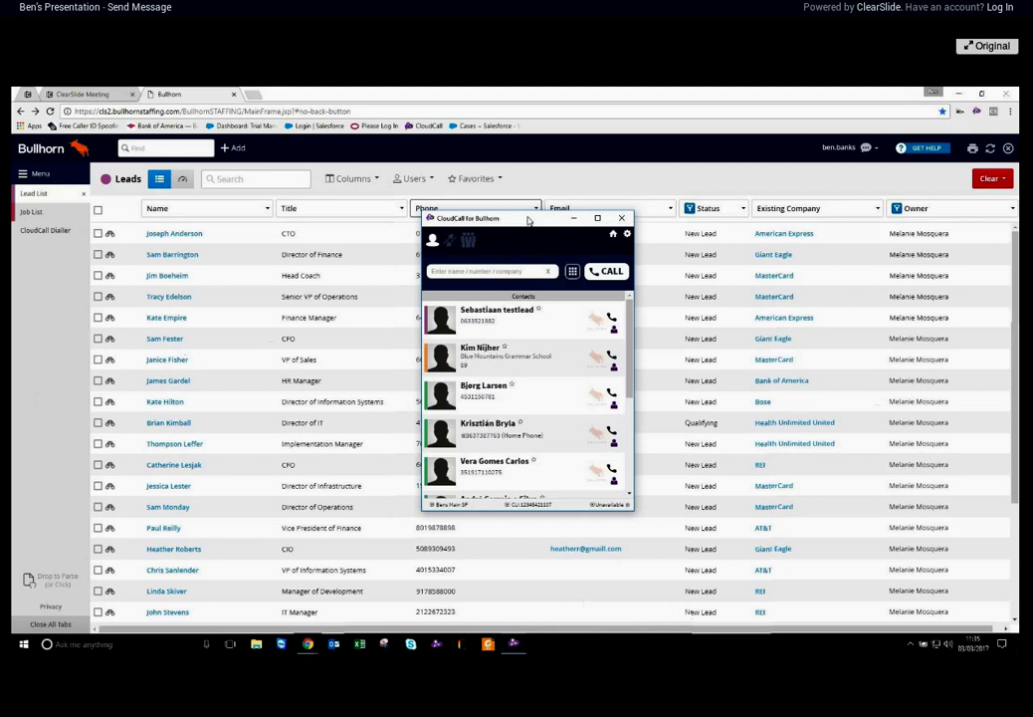
{"action": "left_click_drag", "start_coordinate": [529, 221], "coordinate": [525, 203]}
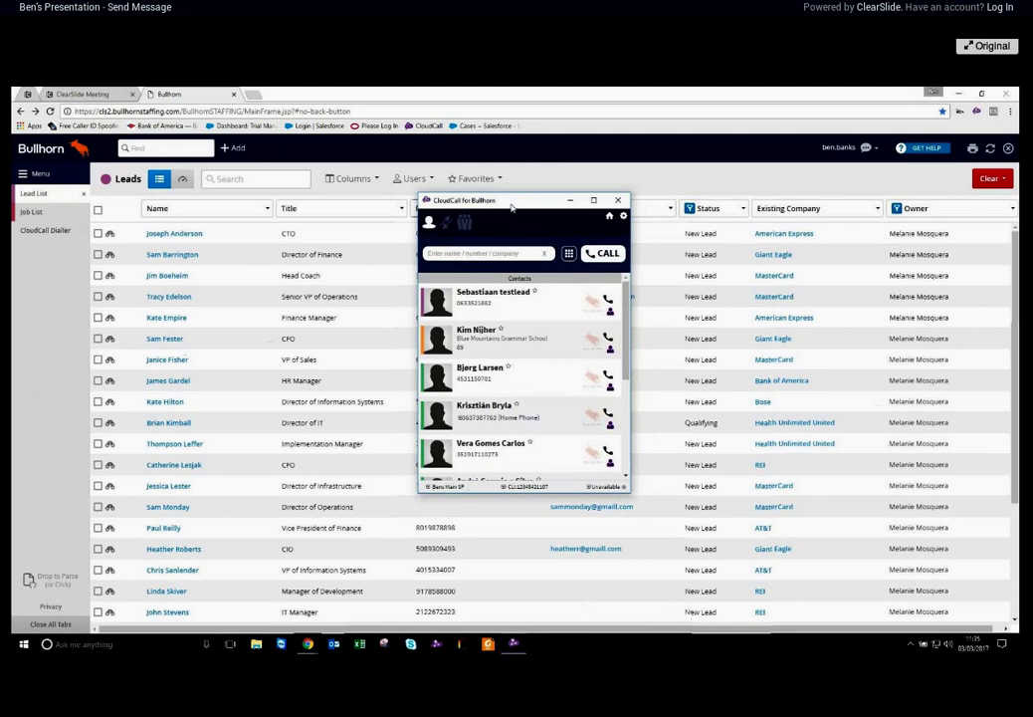
{"action": "left_click_drag", "start_coordinate": [512, 206], "coordinate": [901, 344]}
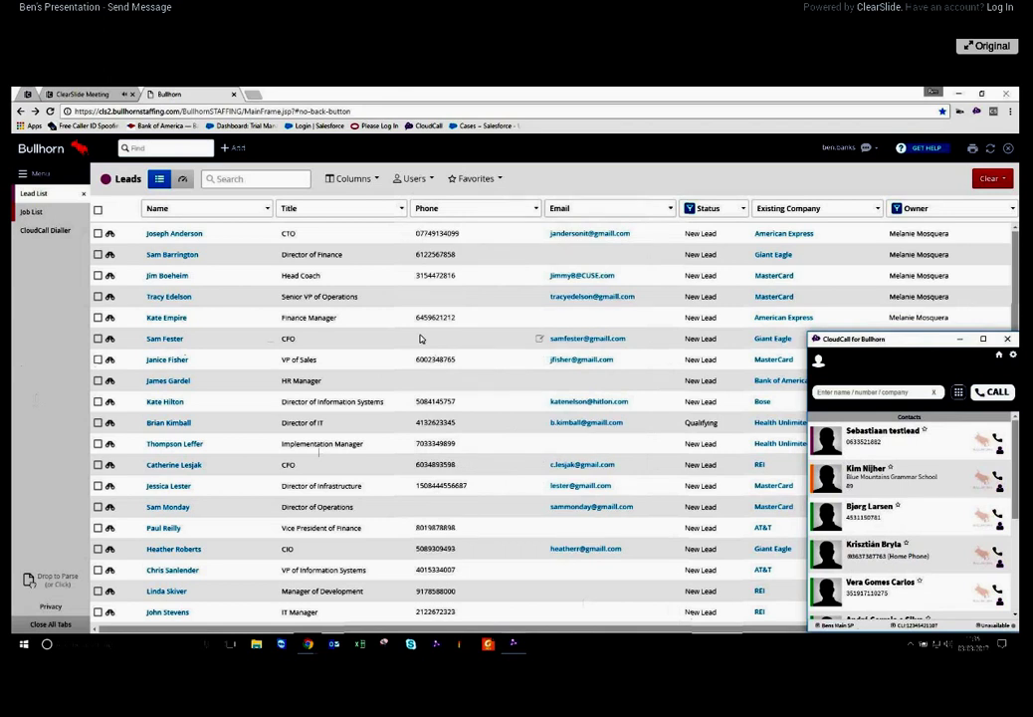
Dial the first lead's phone number, opening an Outbound Call note dated 03/03/2017
{"action": "left_click", "coordinate": [436, 241]}
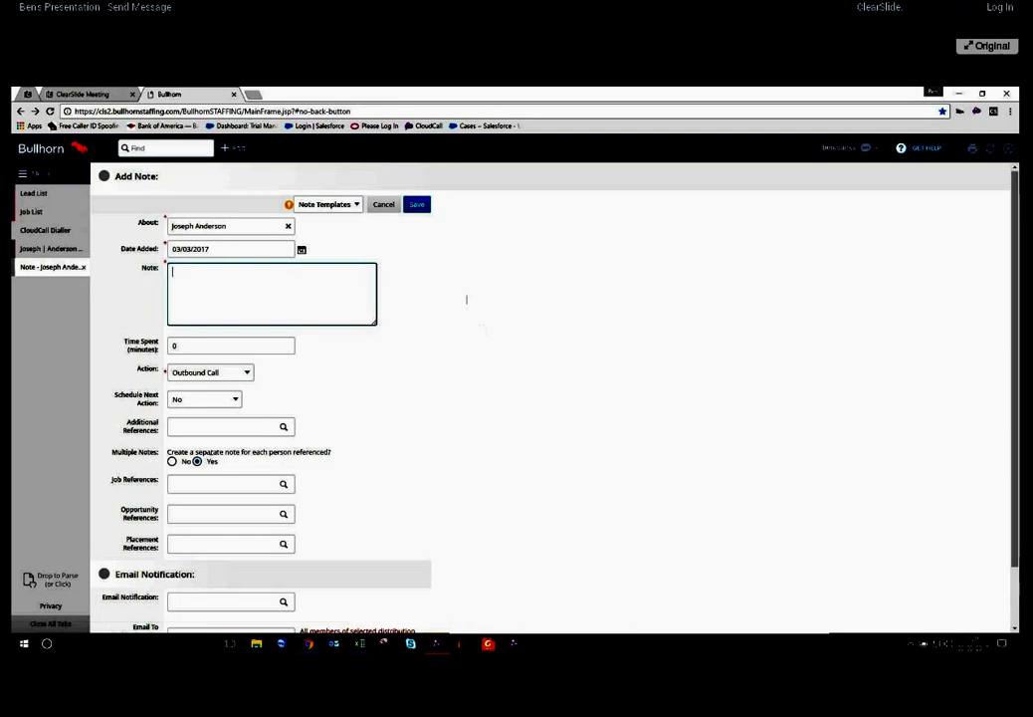
Add job #123241 - 3 IT developers to the note's Job References by searching '3 it depe'
{"action": "left_click", "coordinate": [190, 485]}
{"action": "type", "text": "3 it depe"}
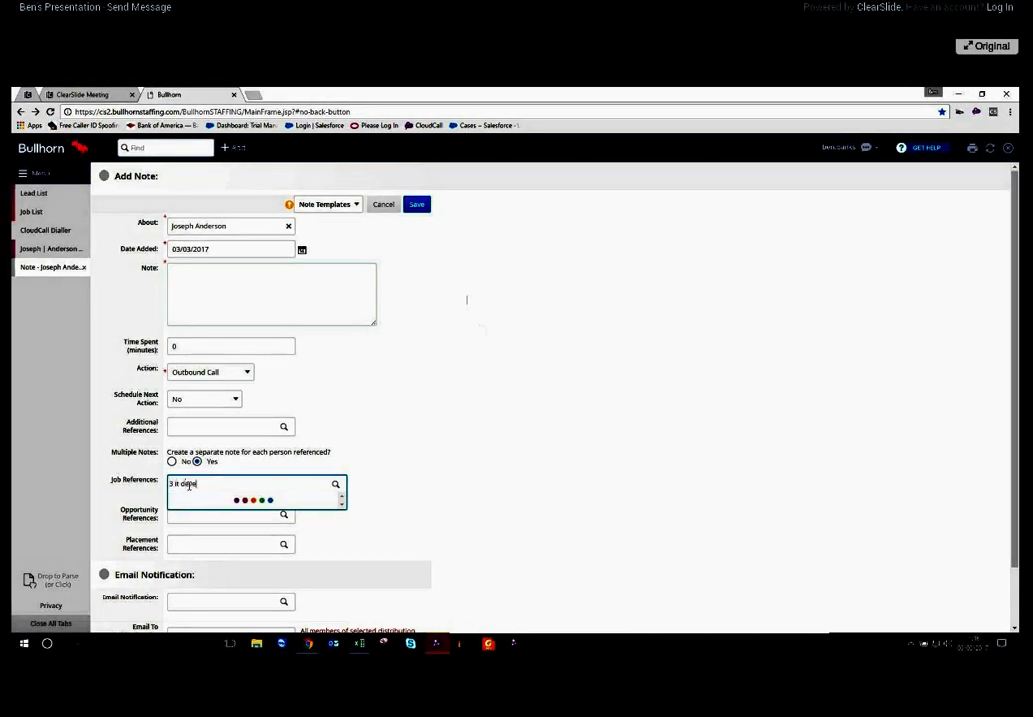
{"action": "key", "text": "Return"}
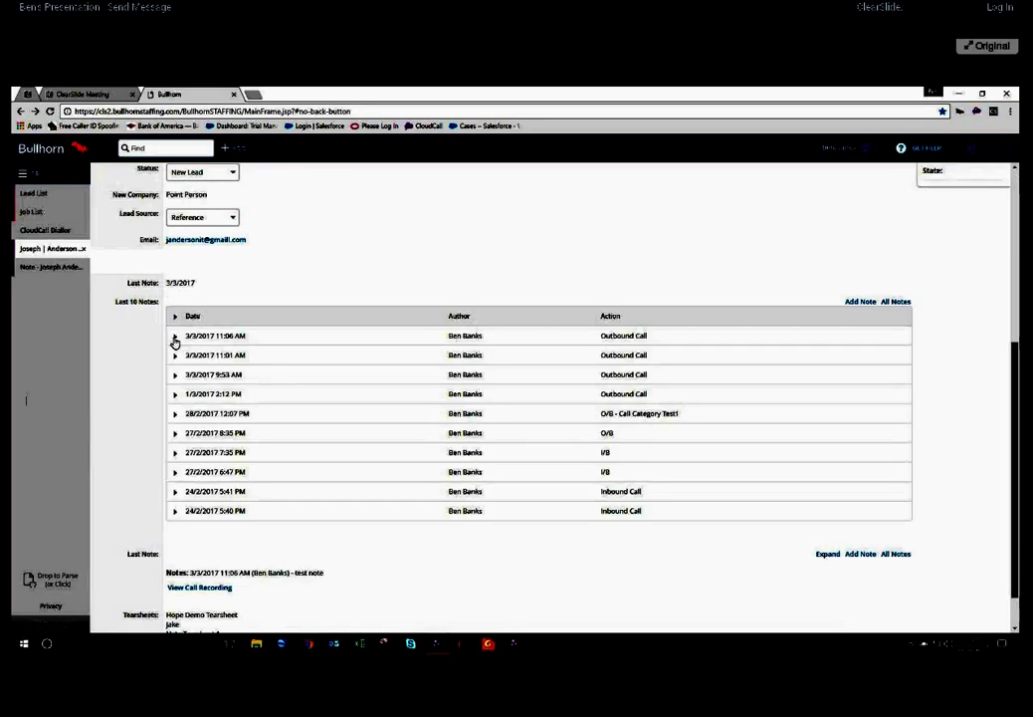
Expand the 11:06 AM note, show its call recording, and show then hide its references
{"action": "left_click", "coordinate": [174, 336]}
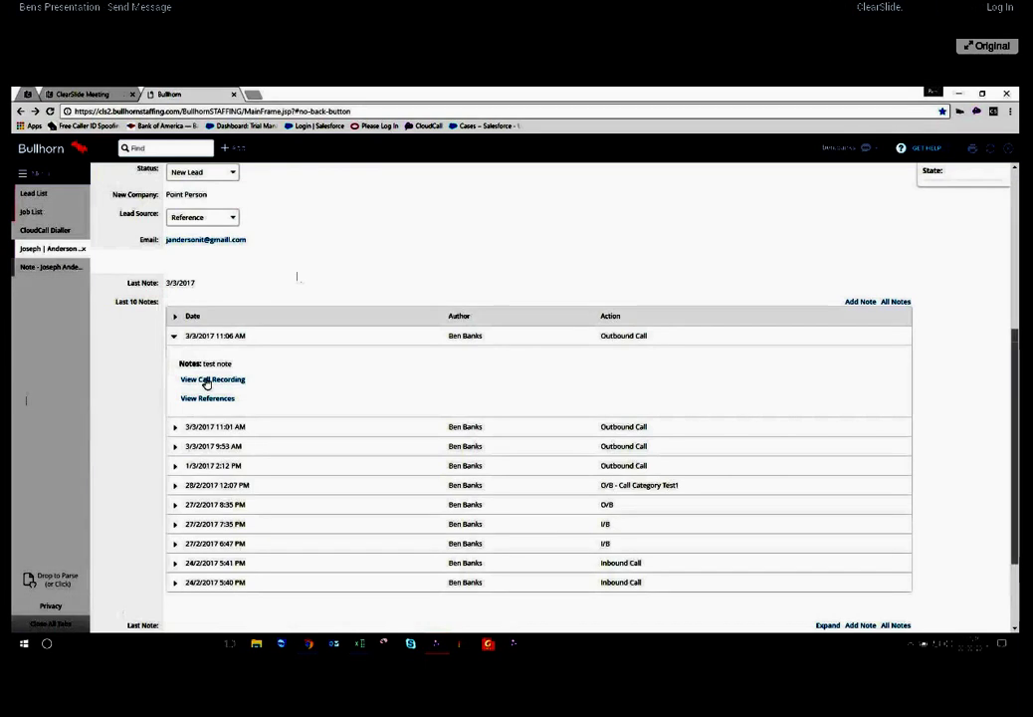
{"action": "left_click", "coordinate": [206, 382]}
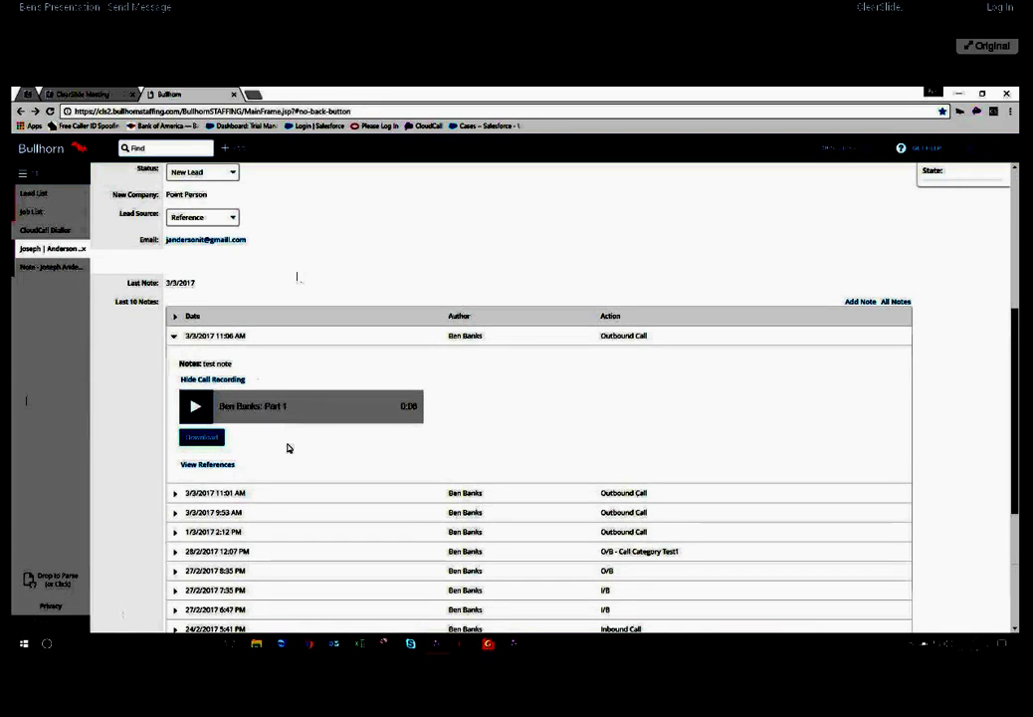
{"action": "left_click", "coordinate": [214, 464]}
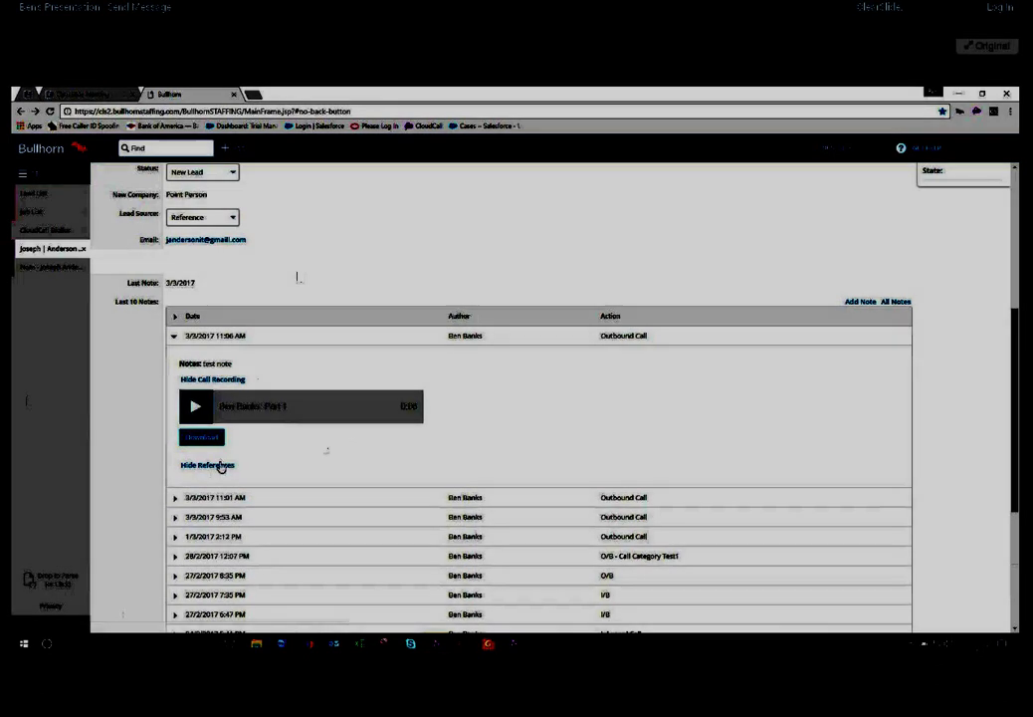
{"action": "left_click", "coordinate": [214, 465]}
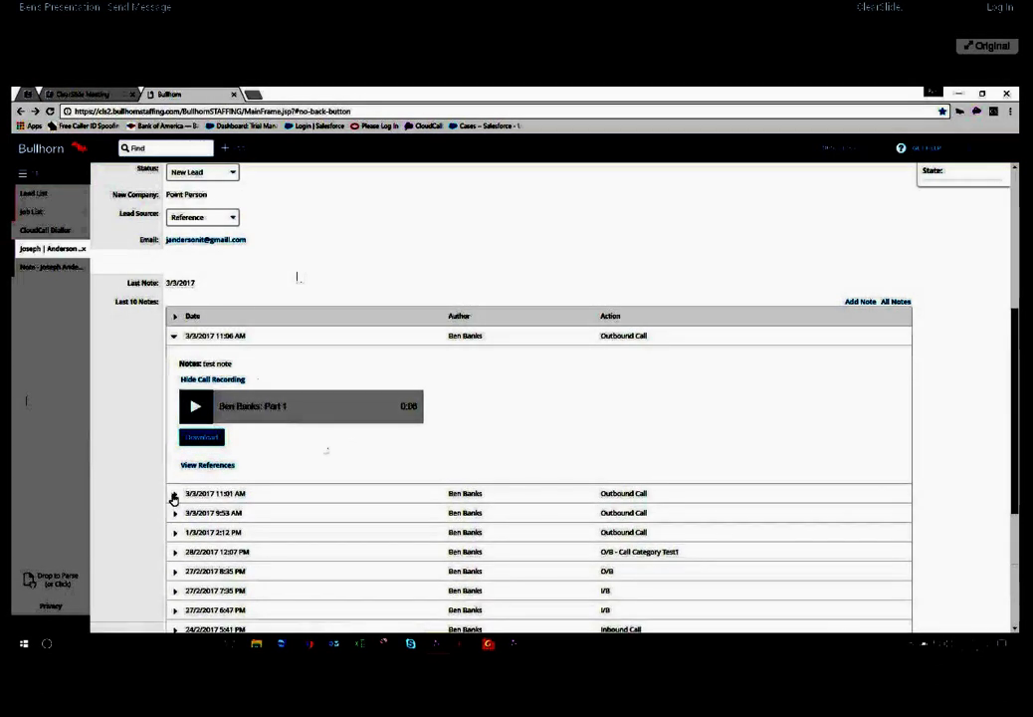
Expand the 11:01 AM note and show the job and person it references
{"action": "left_click", "coordinate": [174, 493]}
{"action": "scroll", "coordinate": [214, 538], "scroll_direction": "down", "scroll_amount": 1}
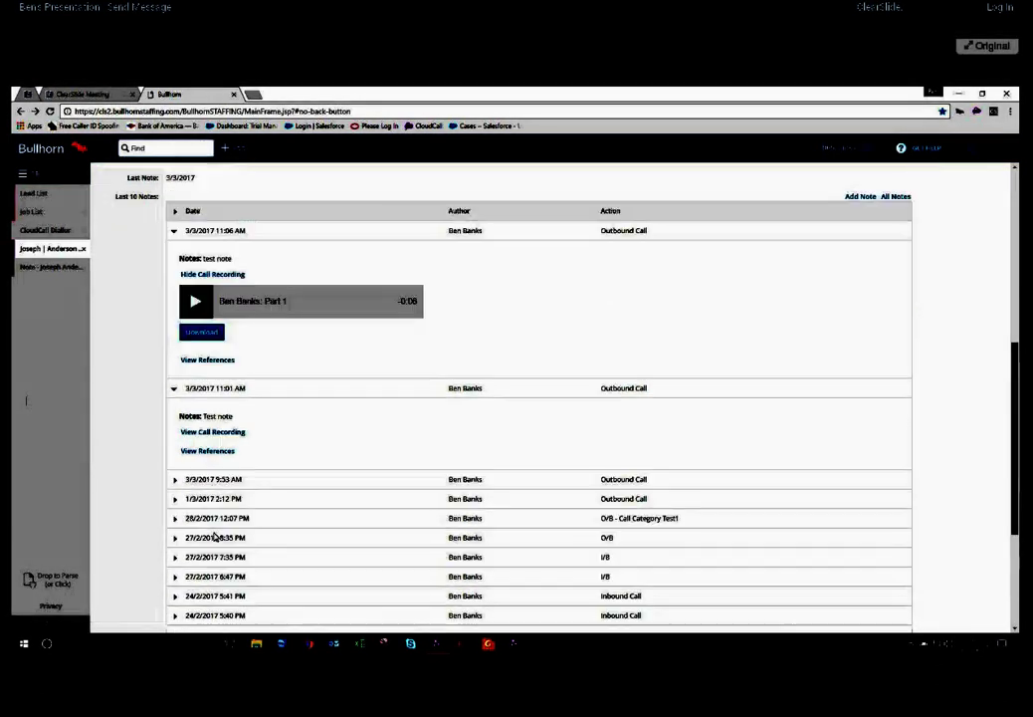
{"action": "left_click", "coordinate": [211, 451]}
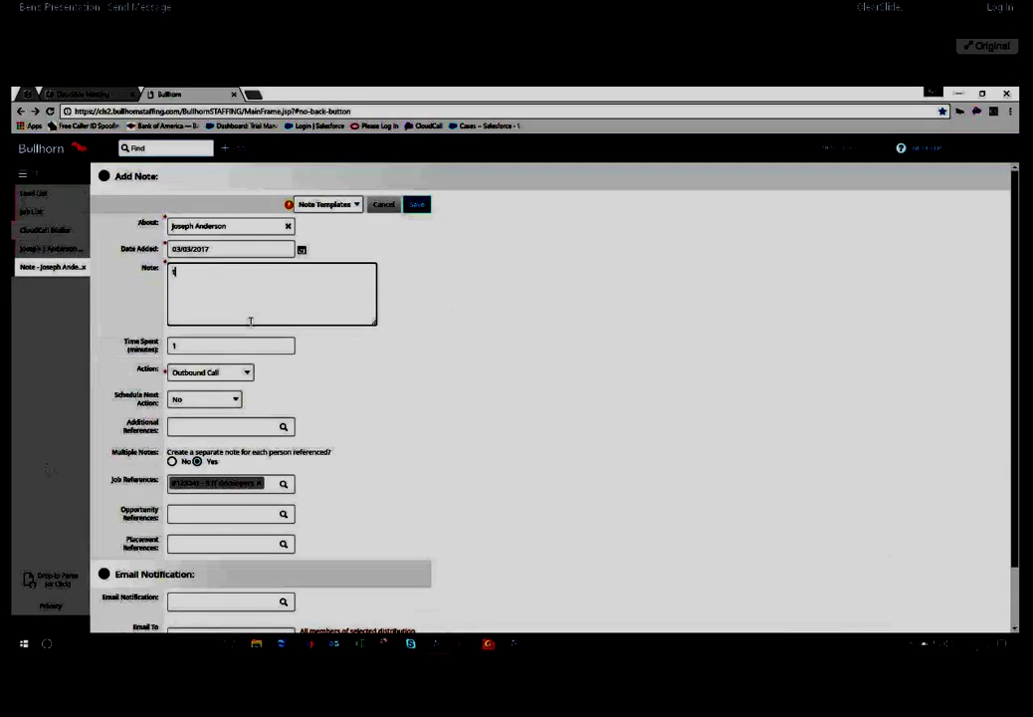
Write 'test note' in the note body, then check the CloudCall call window
{"action": "type", "text": "est note,"}
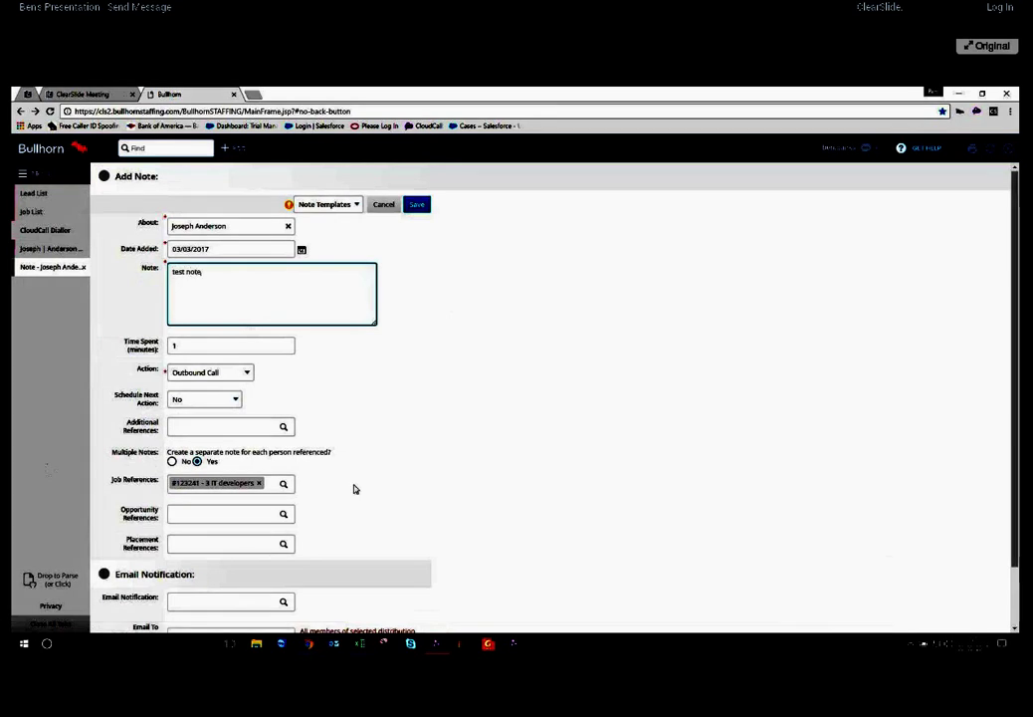
{"action": "scroll", "coordinate": [353, 489], "scroll_direction": "down", "scroll_amount": 1}
{"action": "left_click", "coordinate": [258, 531]}
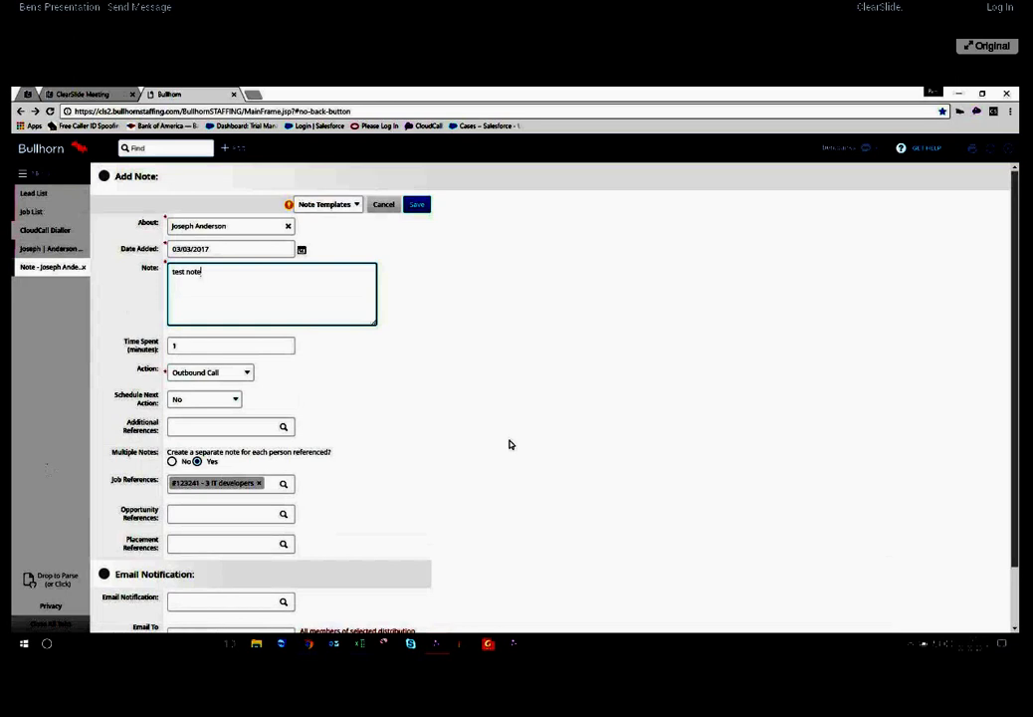
{"action": "left_click", "coordinate": [513, 643]}
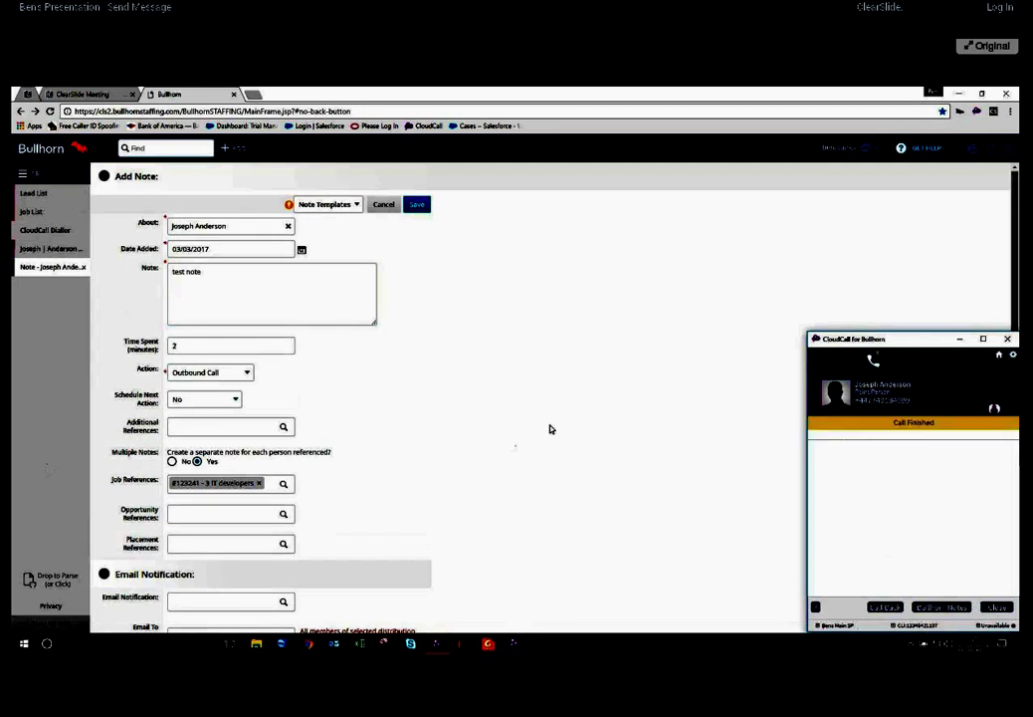
{"action": "double_click", "coordinate": [147, 369]}
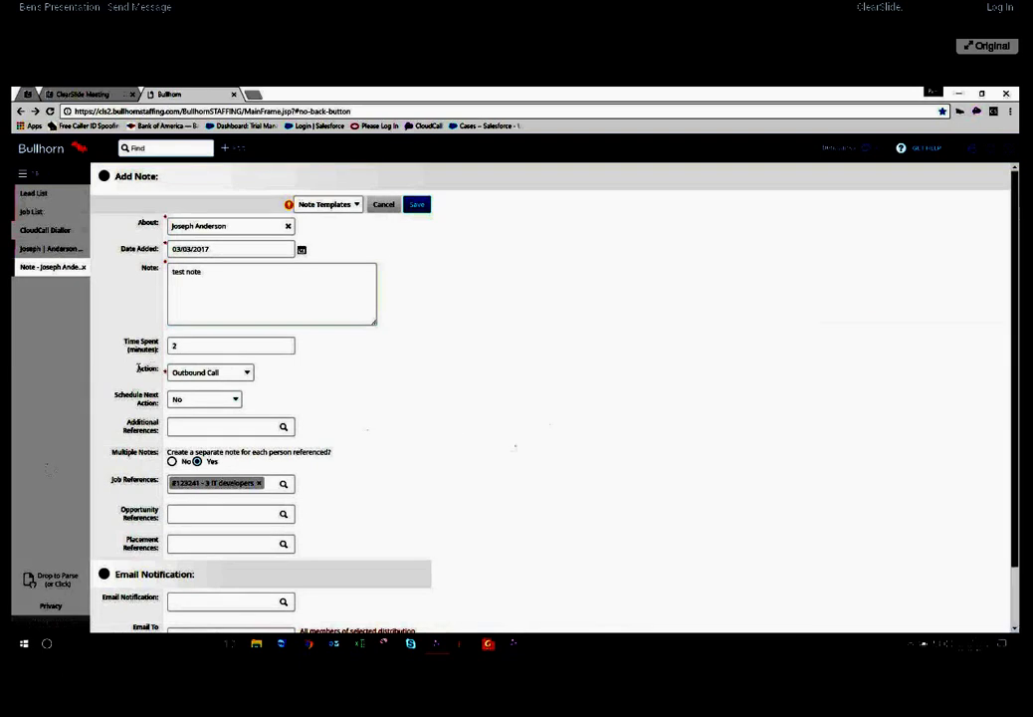
Leave the note's action as Outbound Call and go to the CloudCall Dialler page
{"action": "left_click", "coordinate": [196, 371]}
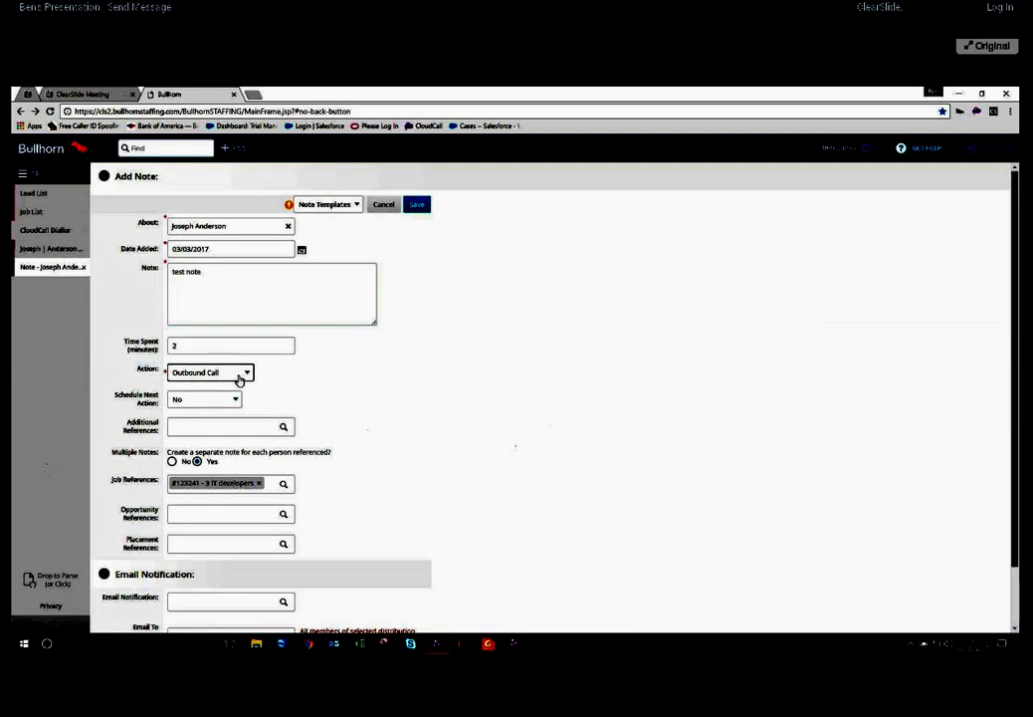
{"action": "left_click", "coordinate": [239, 377]}
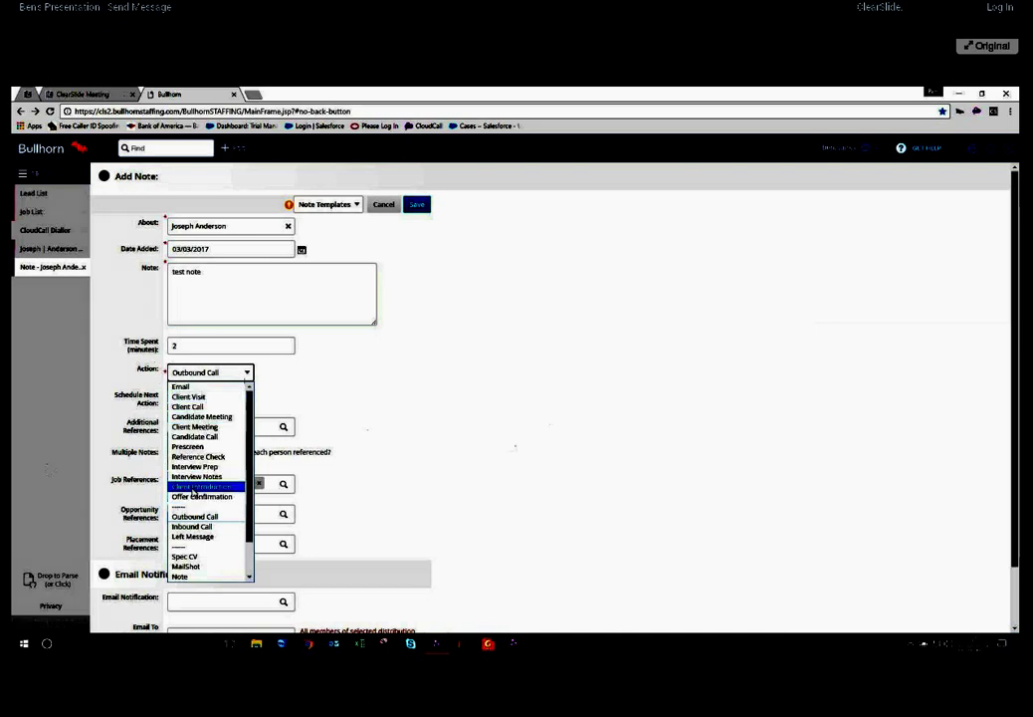
{"action": "left_click", "coordinate": [226, 374]}
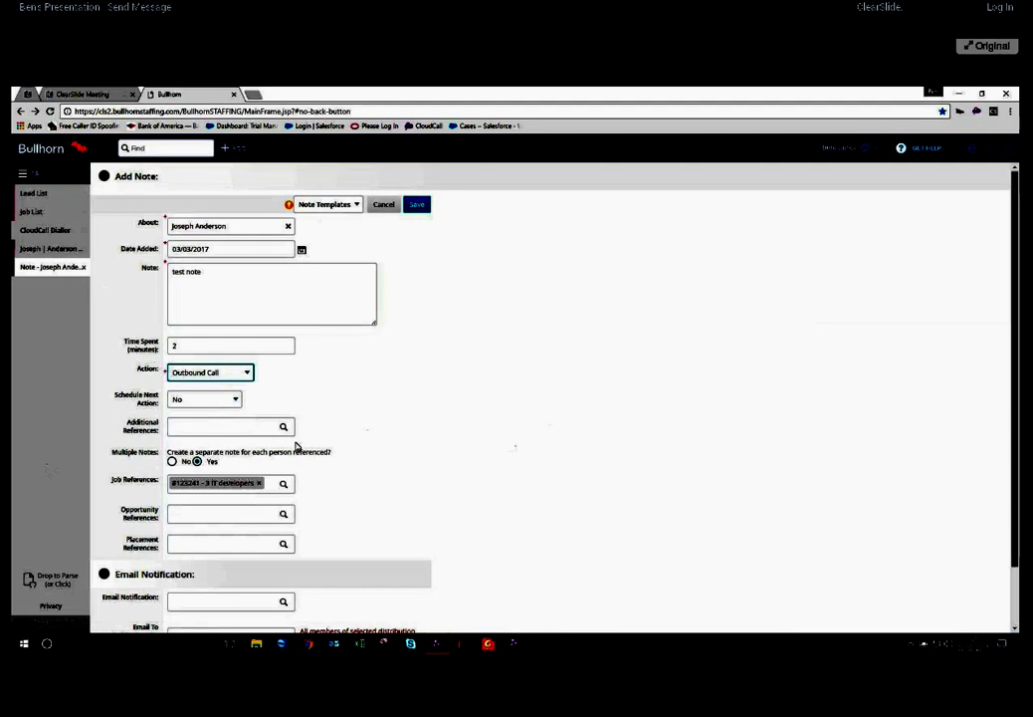
{"action": "left_click", "coordinate": [430, 165]}
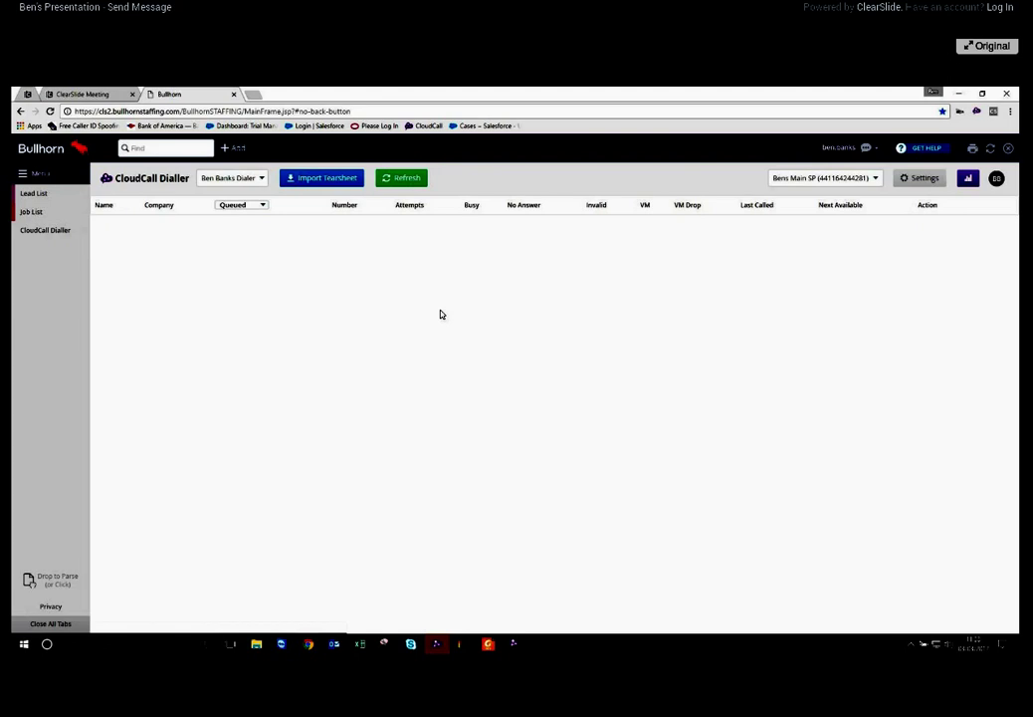
Open and centre the CloudCall window, then search its contacts for the demo contact's name
{"action": "left_click", "coordinate": [977, 112]}
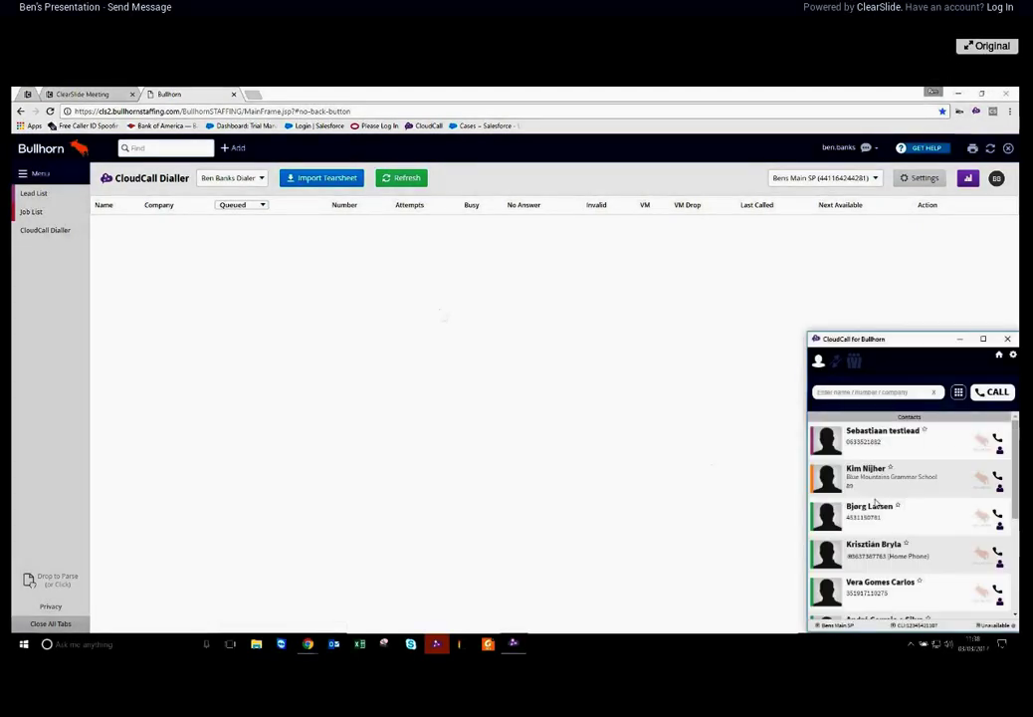
{"action": "left_click_drag", "start_coordinate": [883, 338], "coordinate": [474, 227]}
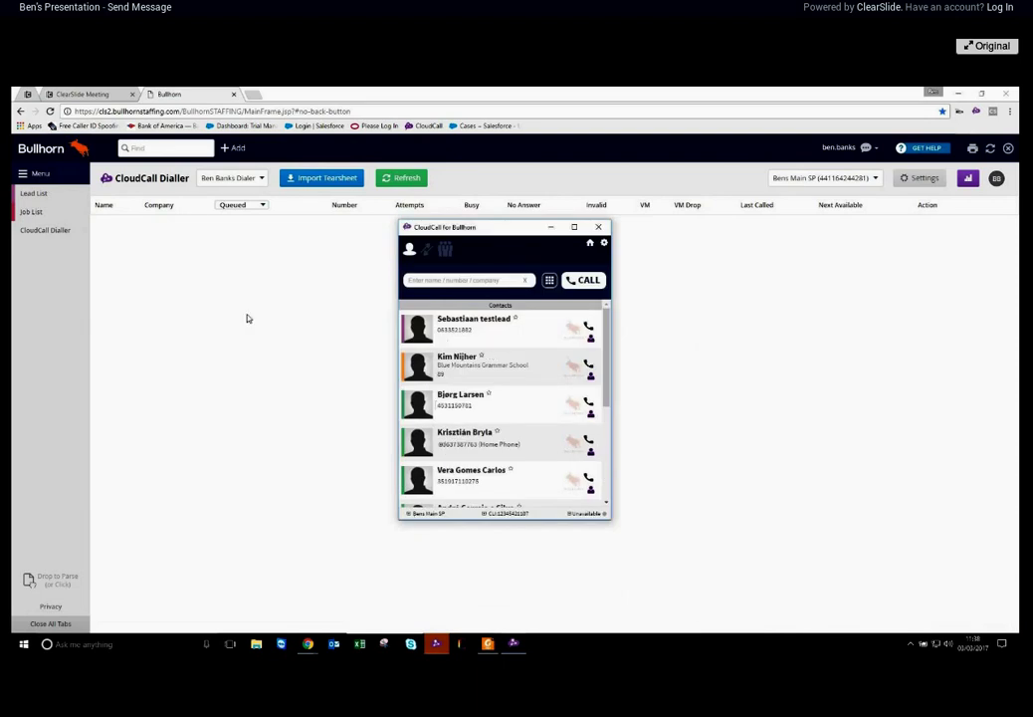
{"action": "left_click", "coordinate": [169, 147]}
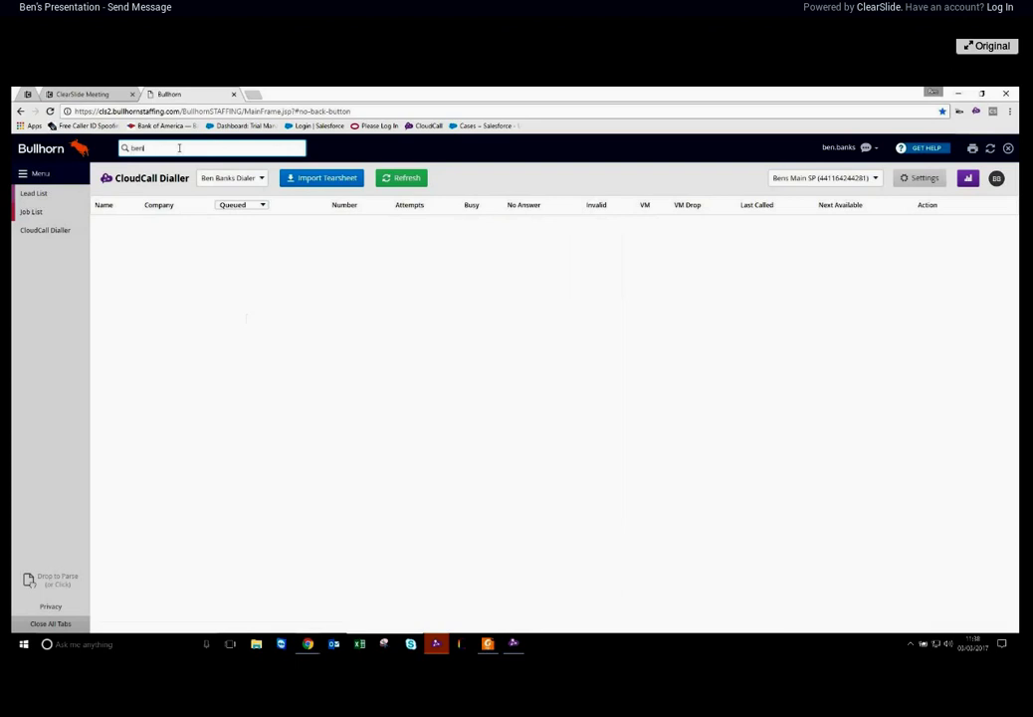
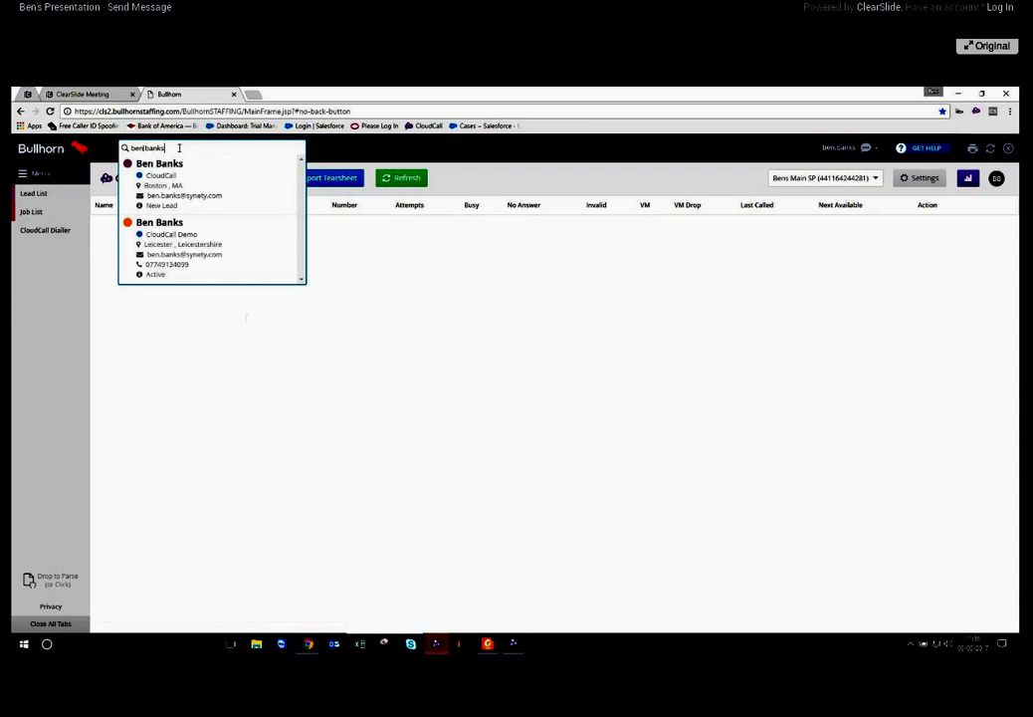
{"action": "left_click", "coordinate": [201, 242]}
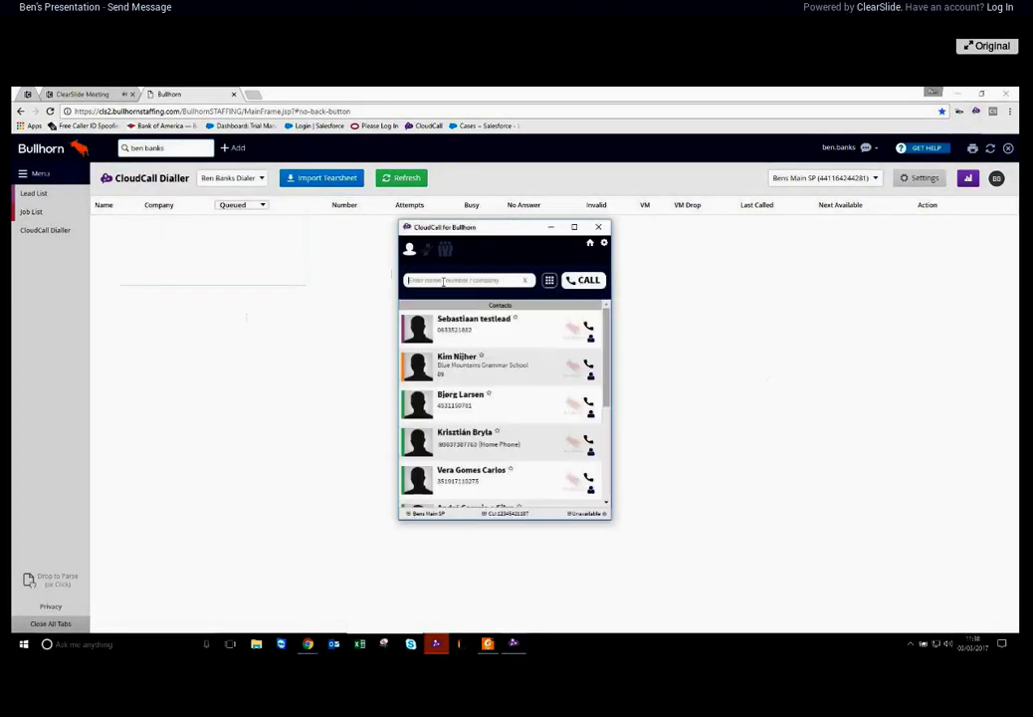
{"action": "left_click", "coordinate": [445, 283]}
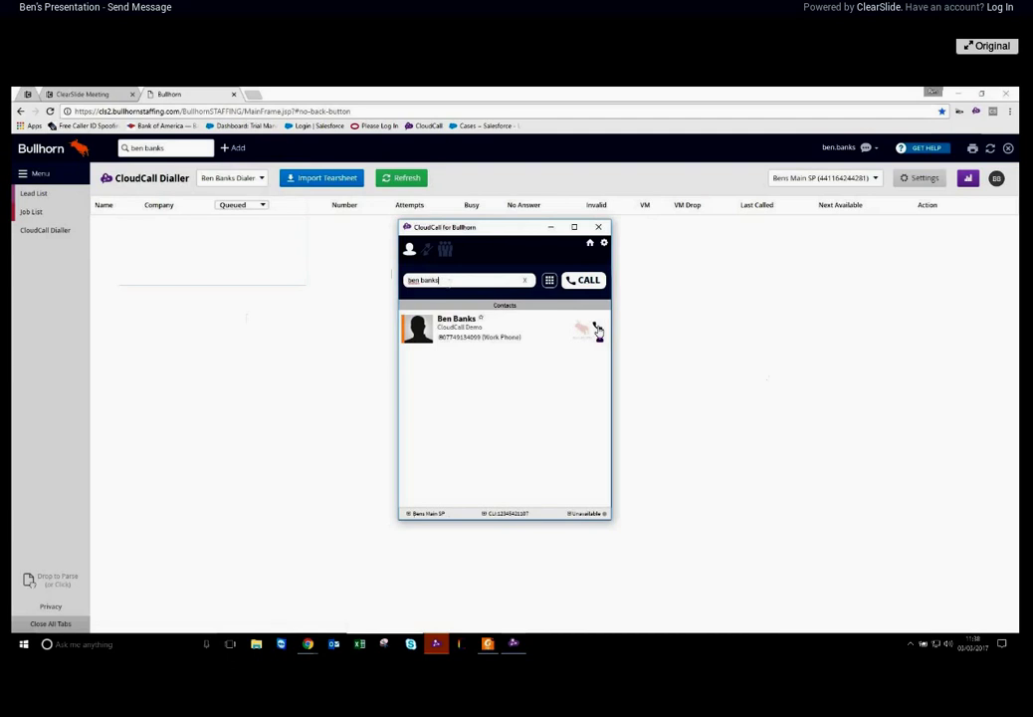
{"action": "left_click", "coordinate": [599, 341]}
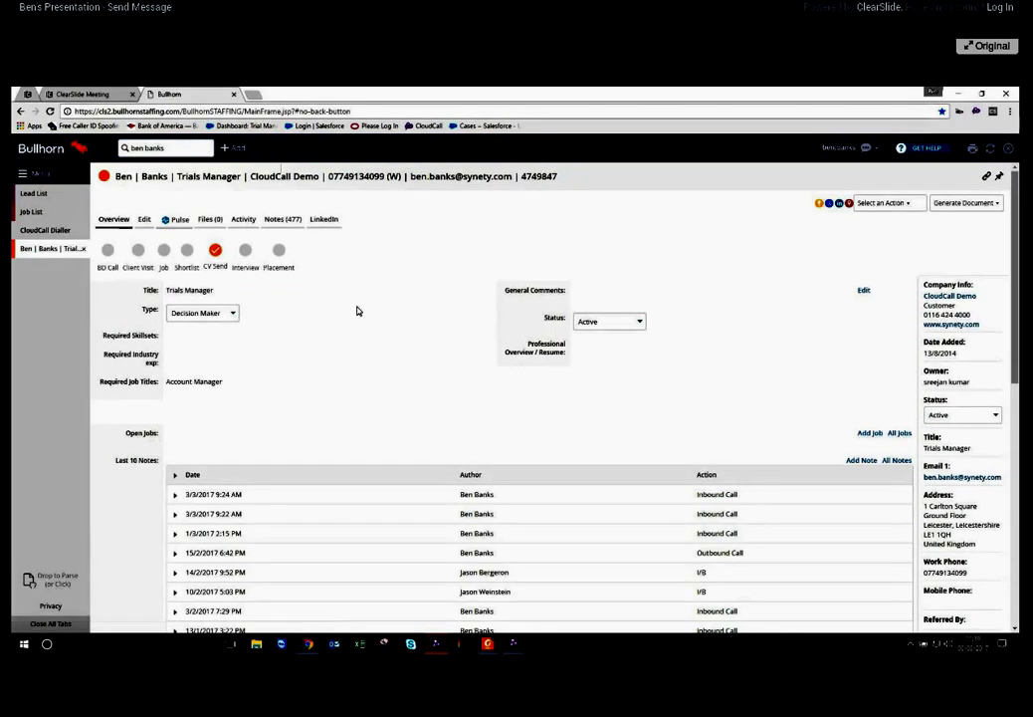
{"action": "scroll", "coordinate": [341, 317], "scroll_direction": "down", "scroll_amount": 3}
{"action": "left_click", "coordinate": [174, 336]}
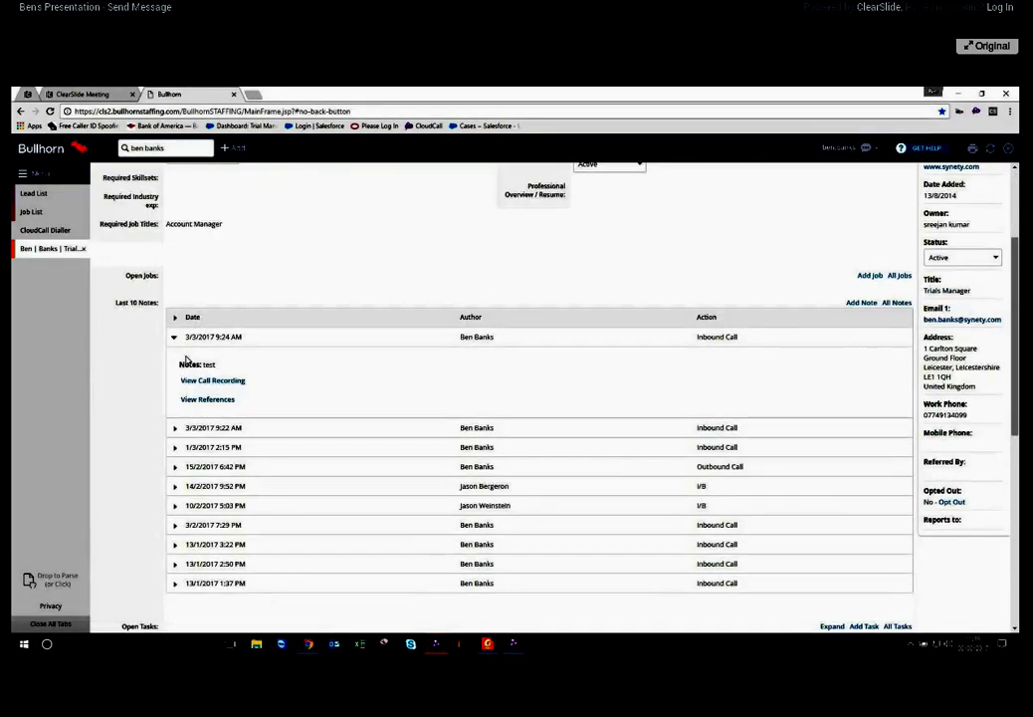
{"action": "left_click", "coordinate": [221, 381]}
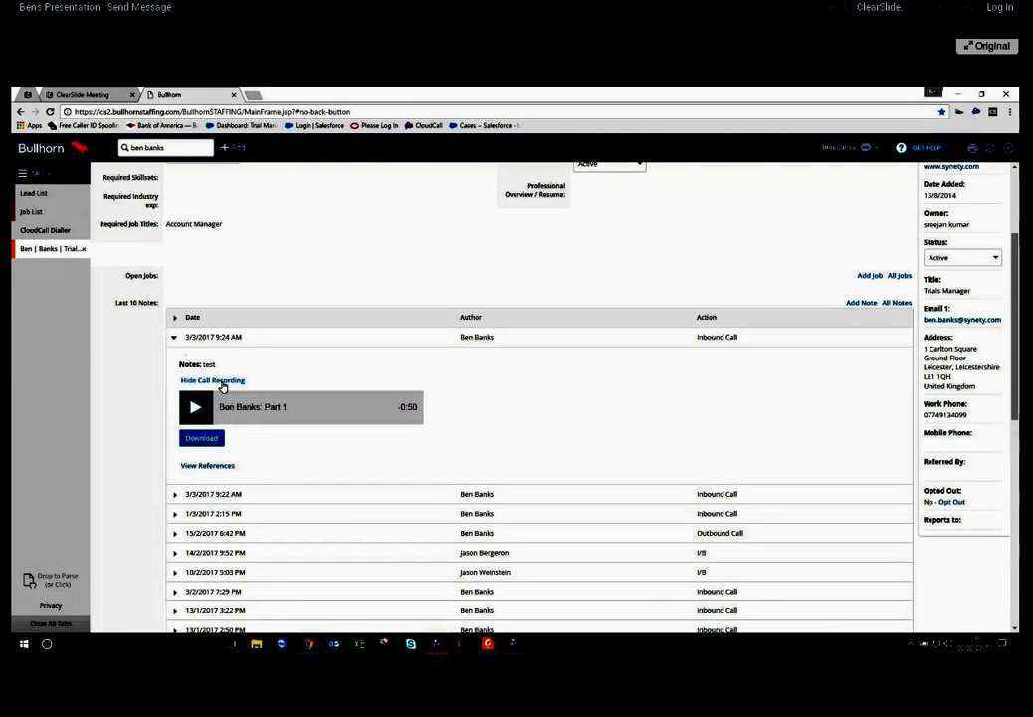
{"action": "left_click", "coordinate": [221, 381]}
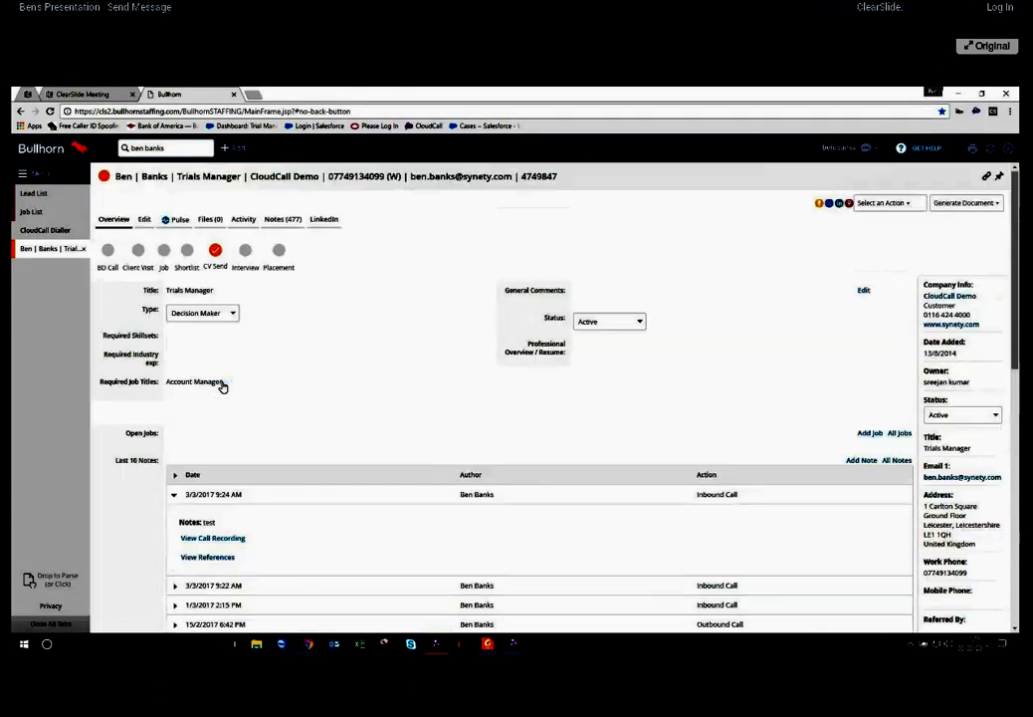
In the contact's Notes tab, show then hide the latest note's call recording, then close the record
{"action": "left_click", "coordinate": [282, 219]}
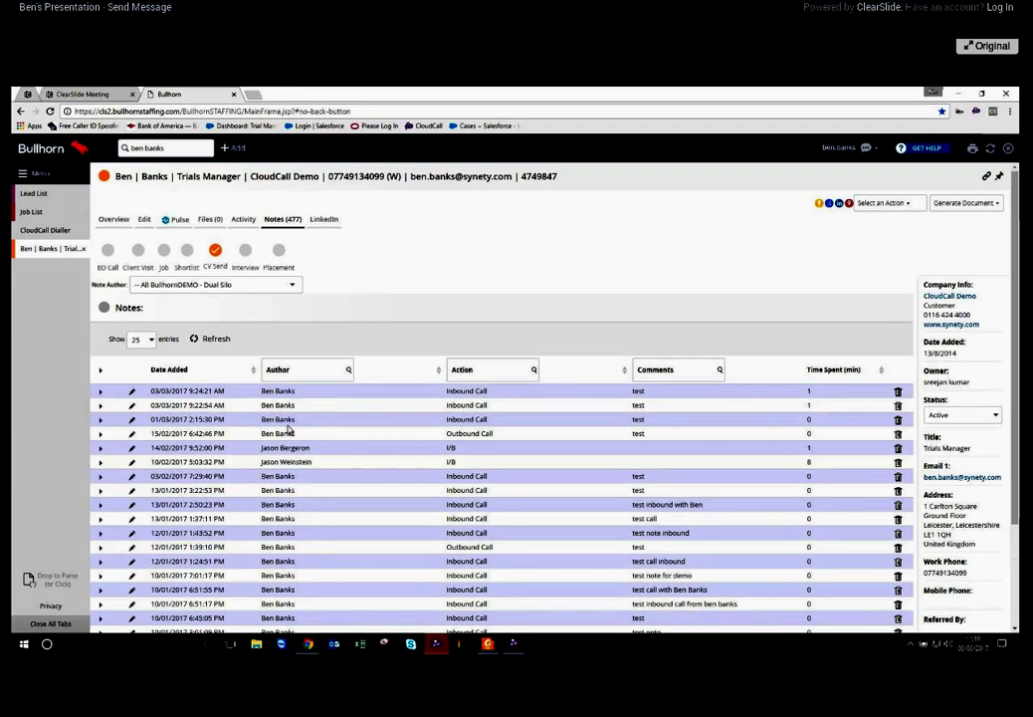
{"action": "left_click", "coordinate": [99, 392]}
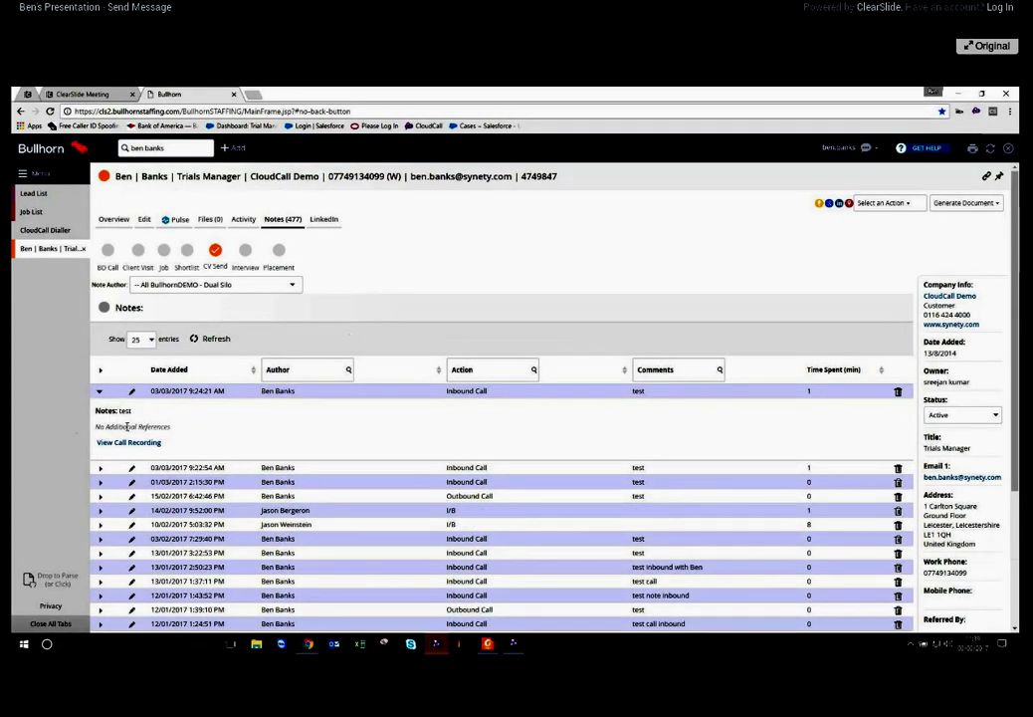
{"action": "left_click", "coordinate": [124, 443]}
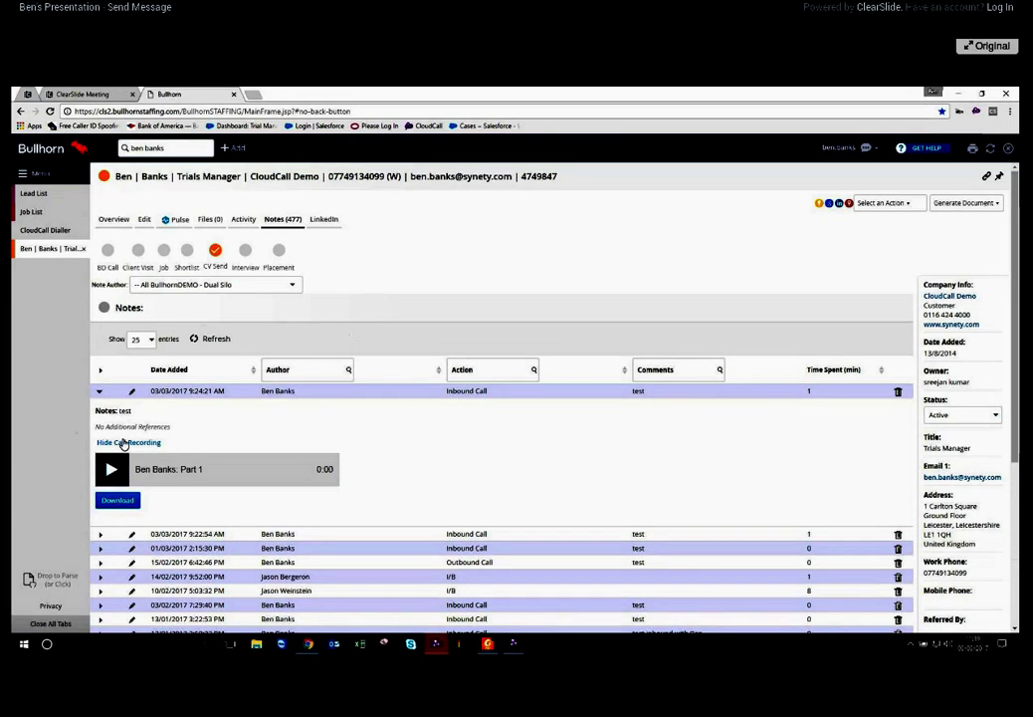
{"action": "left_click", "coordinate": [100, 393]}
{"action": "left_click", "coordinate": [84, 248]}
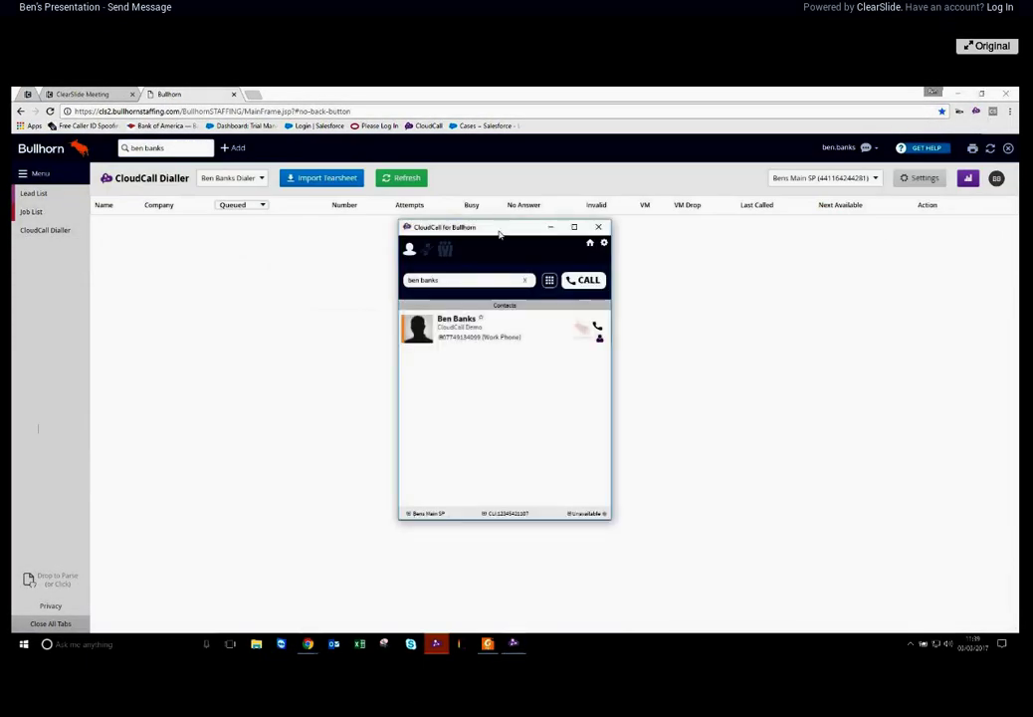
Star and unstar the contact, clear the CloudCall search, move the window aside, and show Job List
{"action": "left_click_drag", "start_coordinate": [509, 235], "coordinate": [517, 238]}
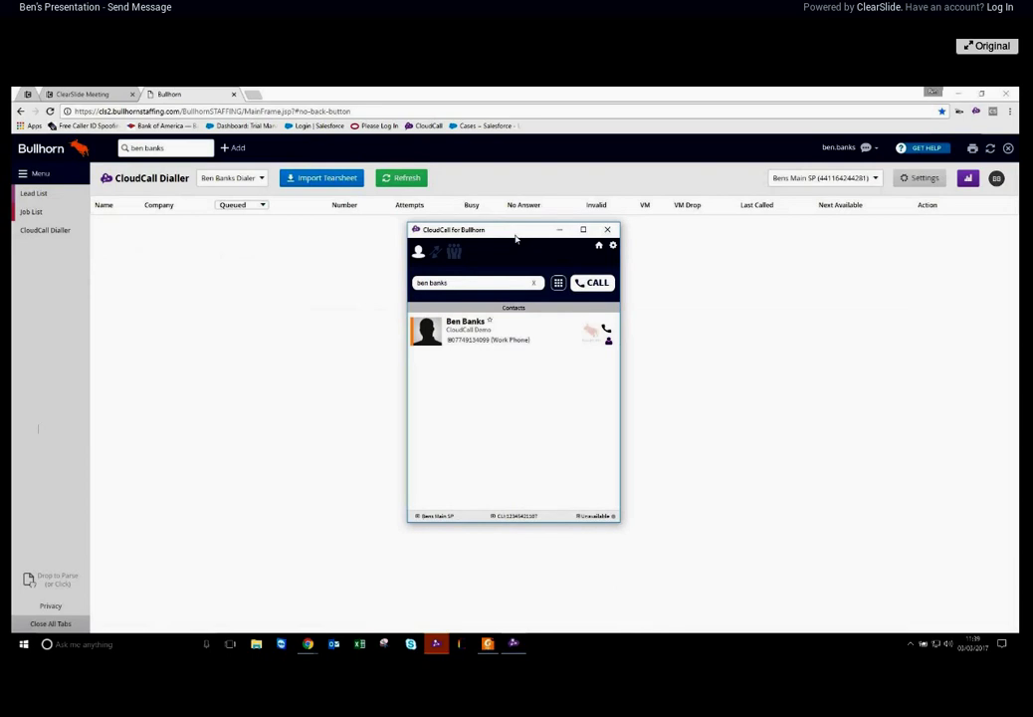
{"action": "left_click", "coordinate": [489, 321]}
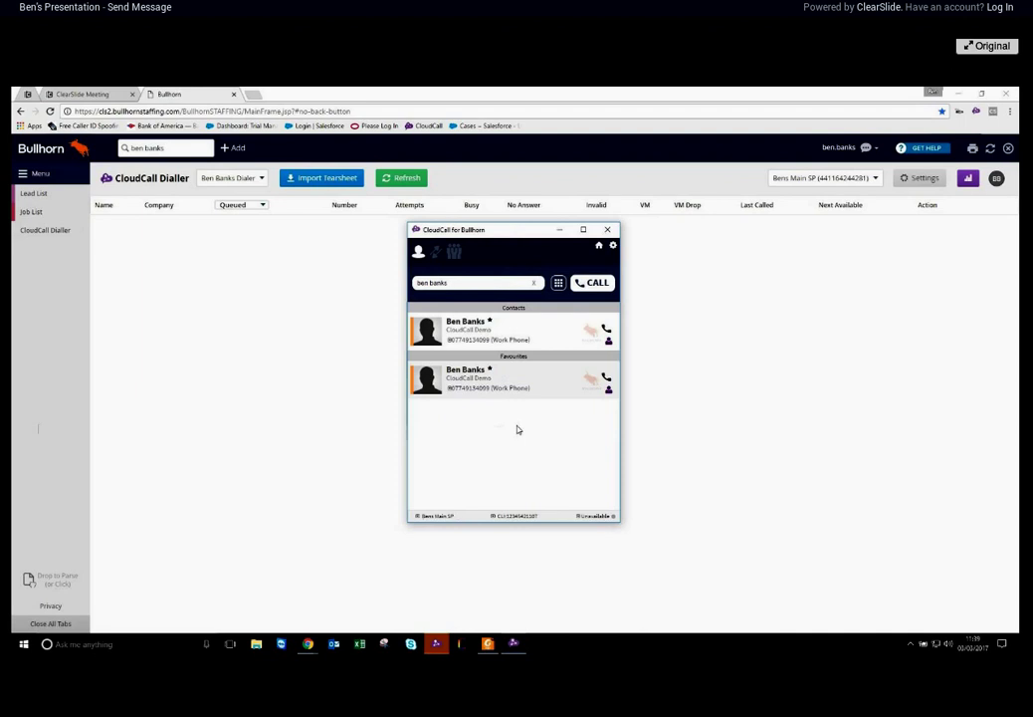
{"action": "left_click", "coordinate": [488, 321]}
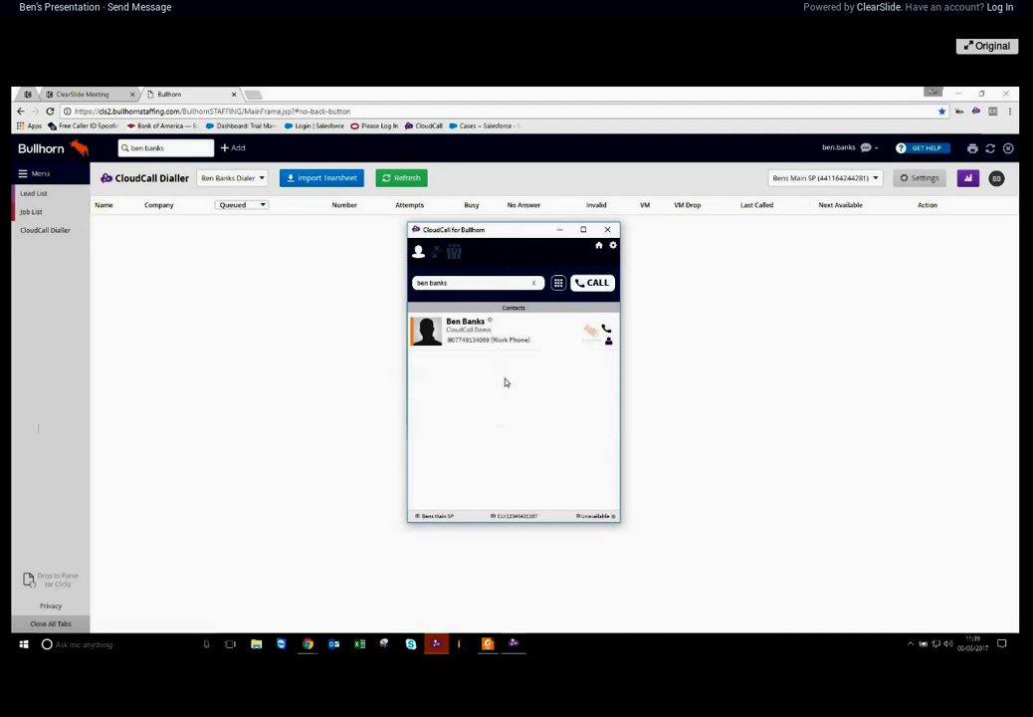
{"action": "left_click", "coordinate": [534, 283]}
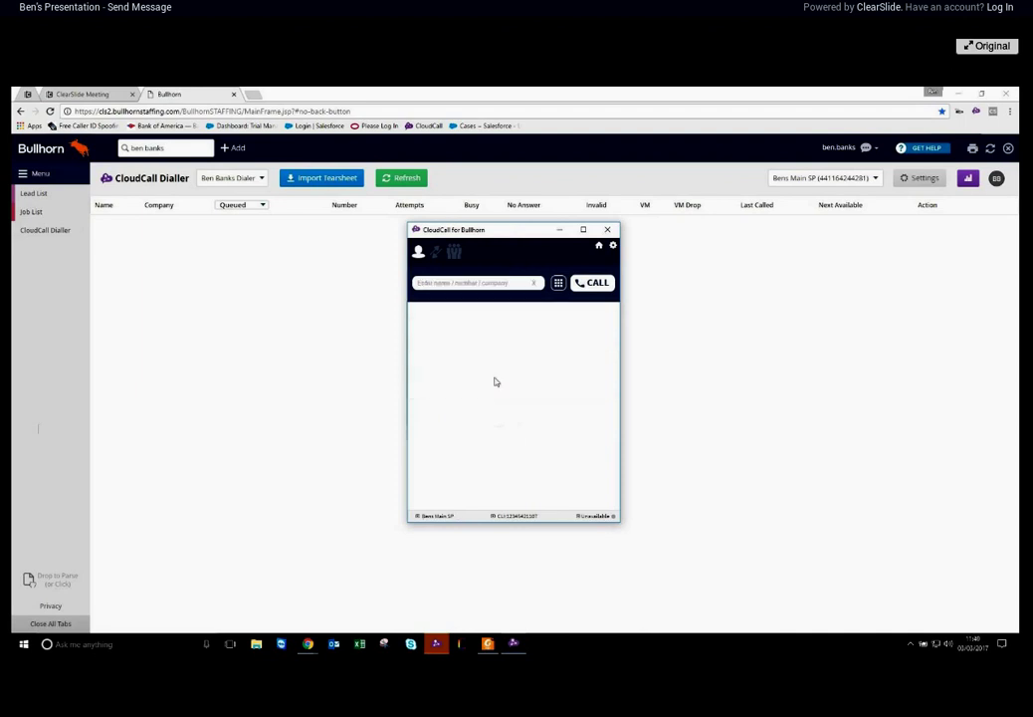
{"action": "left_click_drag", "start_coordinate": [516, 239], "coordinate": [914, 350]}
{"action": "left_click", "coordinate": [31, 211]}
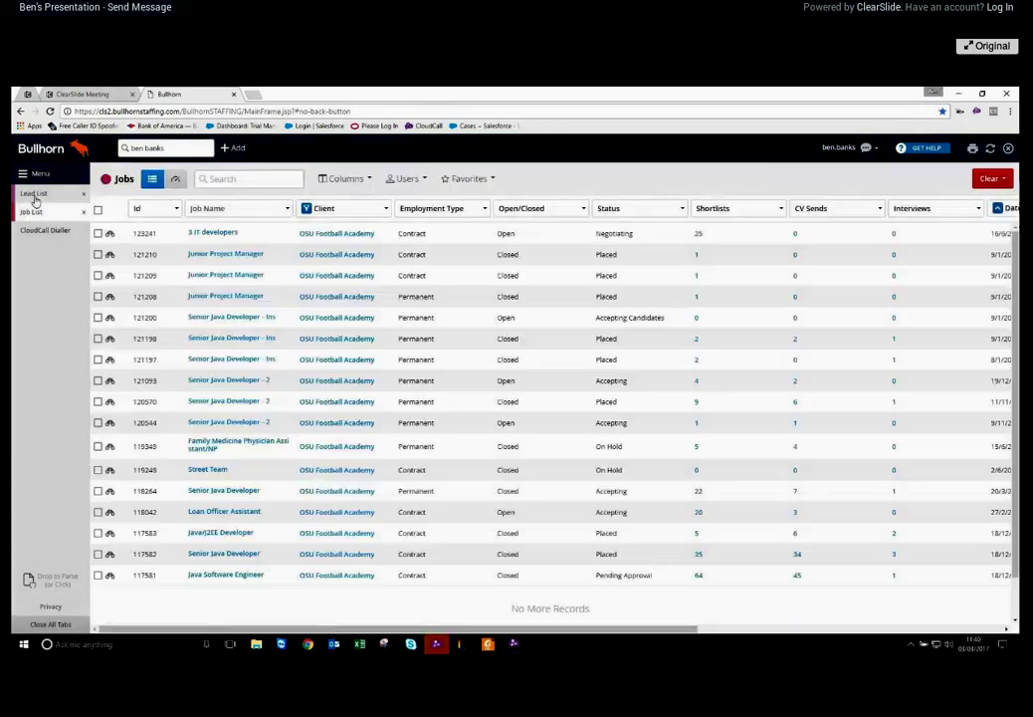
Show the Leads list and reopen the CloudCall contacts window with its dial pad
{"action": "left_click", "coordinate": [33, 193]}
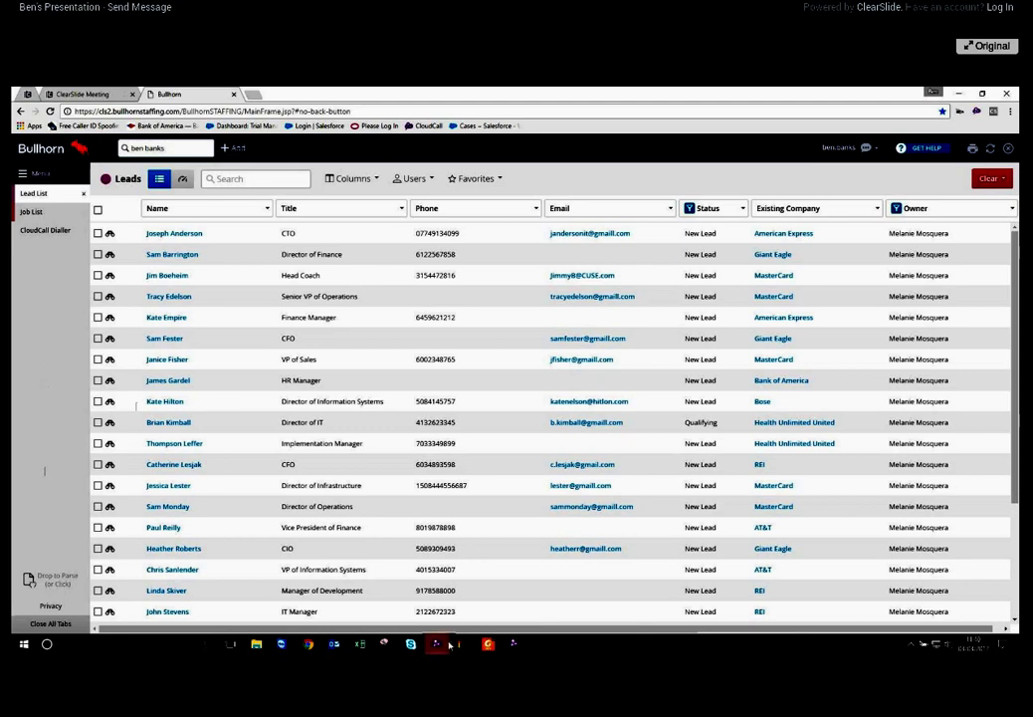
{"action": "left_click", "coordinate": [514, 645]}
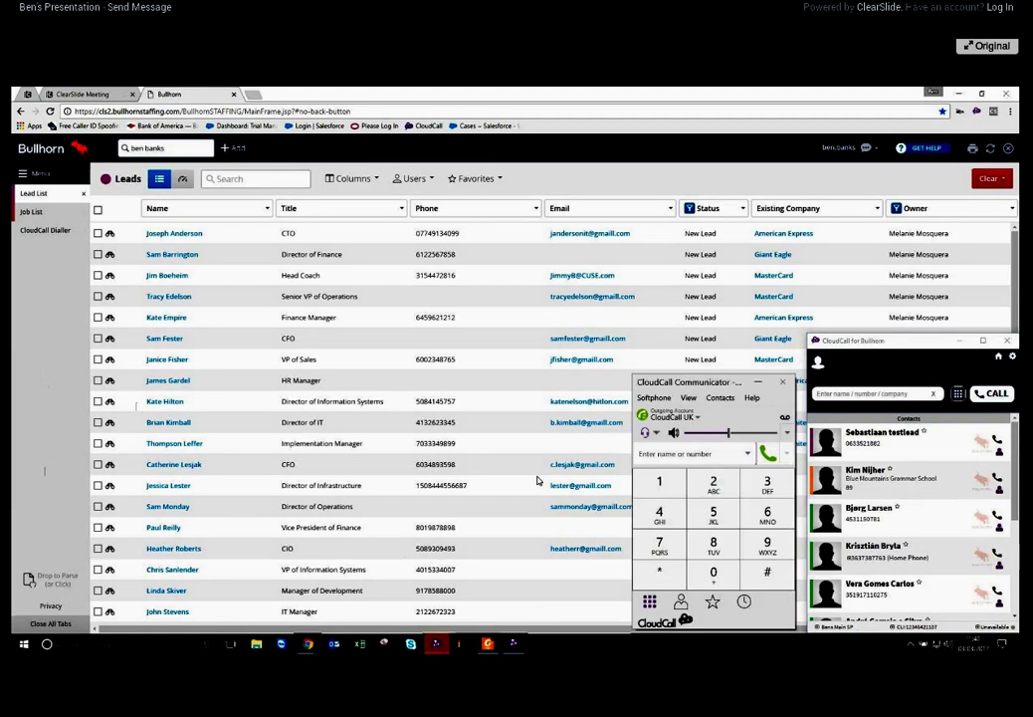
Close the CloudCall Communicator dial pad, then shift the CloudCall for Bullhorn window around and hide it
{"action": "left_click_drag", "start_coordinate": [697, 381], "coordinate": [409, 270]}
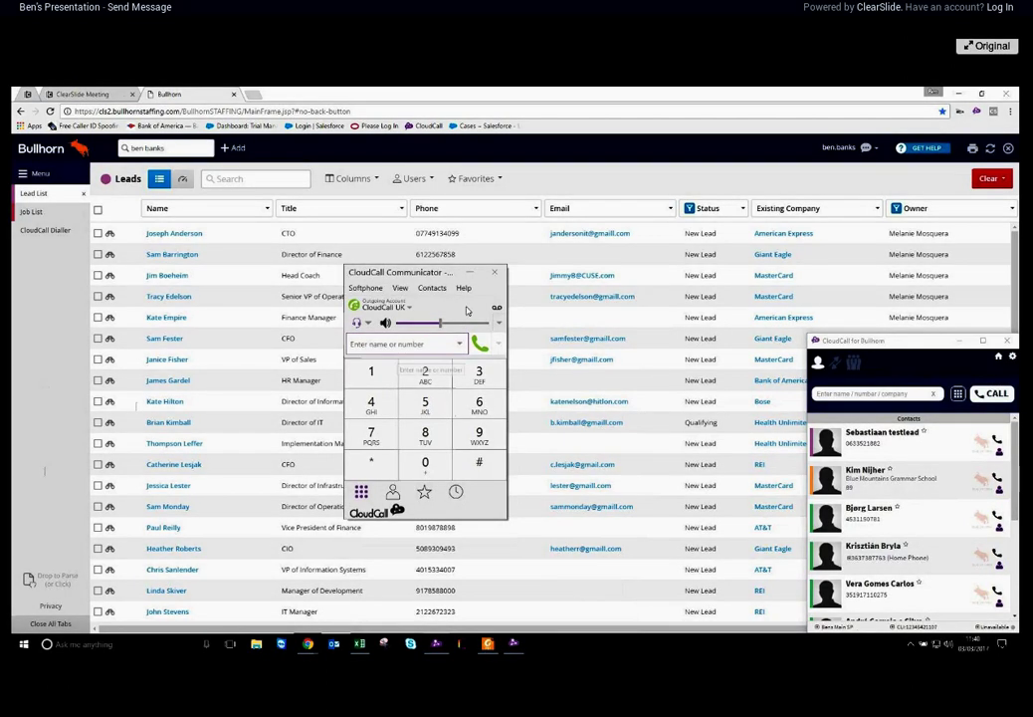
{"action": "left_click", "coordinate": [470, 271]}
{"action": "left_click_drag", "start_coordinate": [916, 342], "coordinate": [488, 186]}
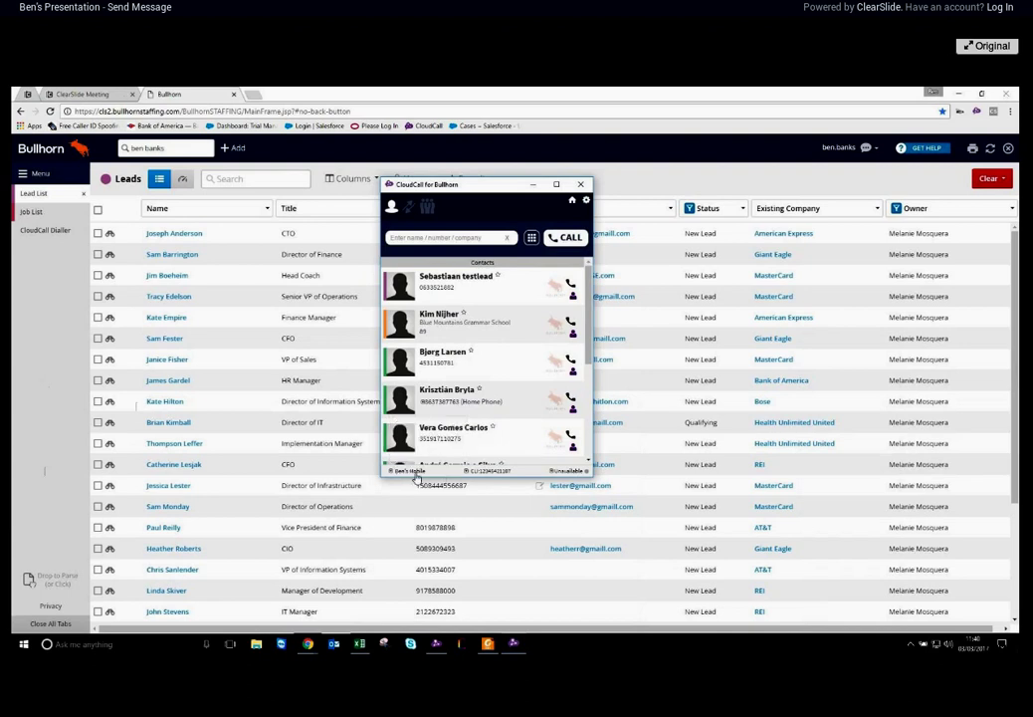
{"action": "left_click_drag", "start_coordinate": [468, 184], "coordinate": [701, 214]}
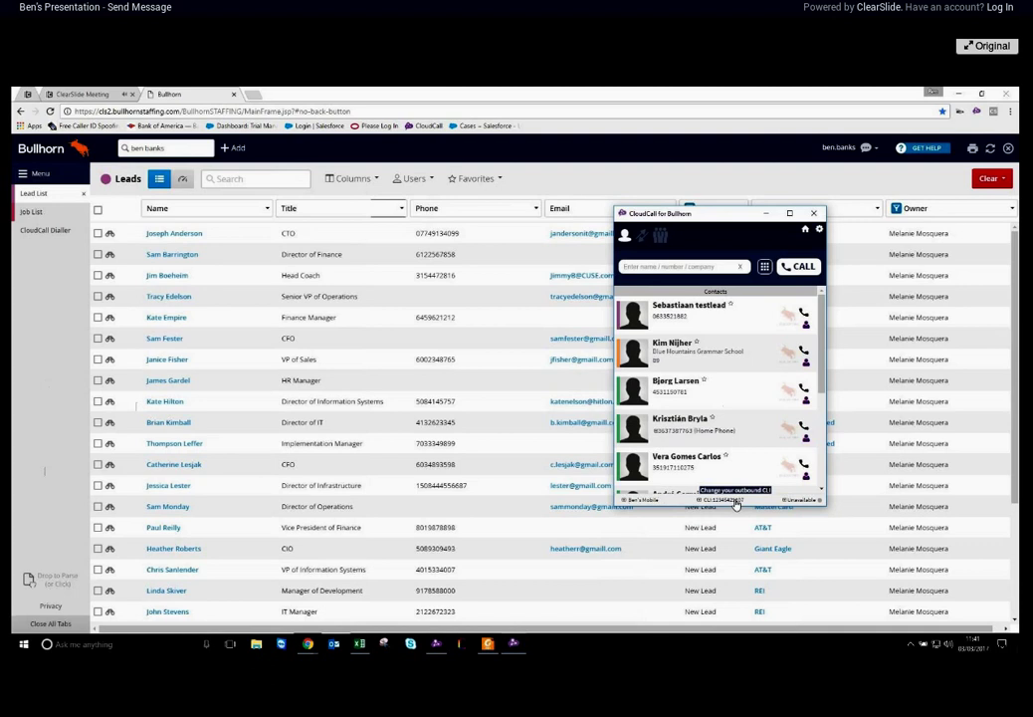
{"action": "left_click_drag", "start_coordinate": [715, 214], "coordinate": [904, 344]}
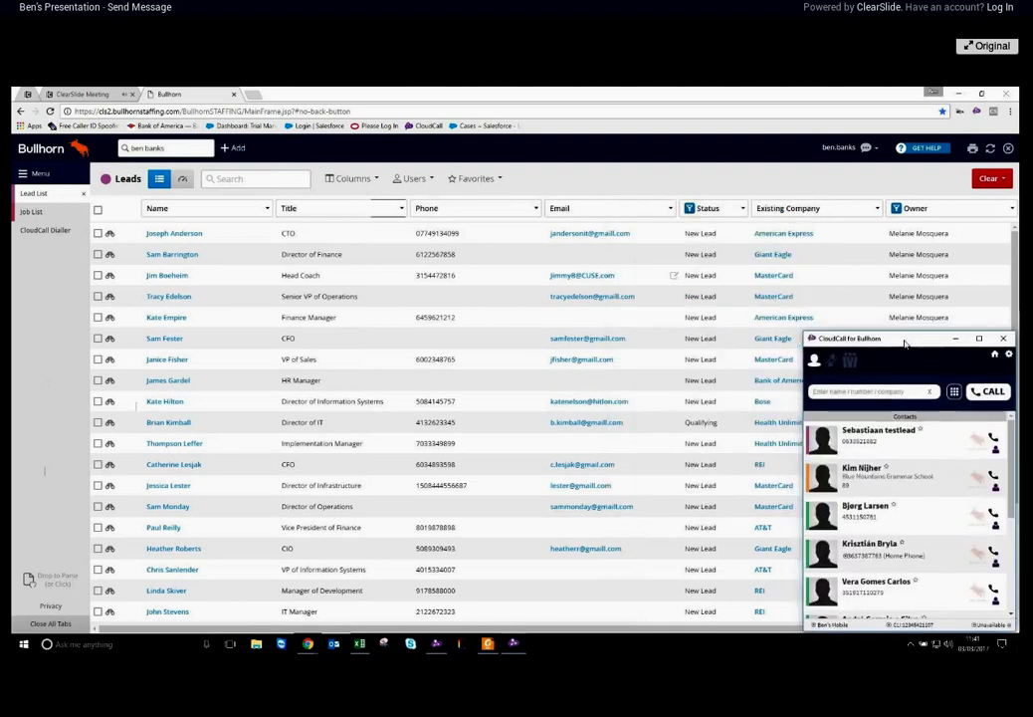
{"action": "left_click", "coordinate": [55, 368]}
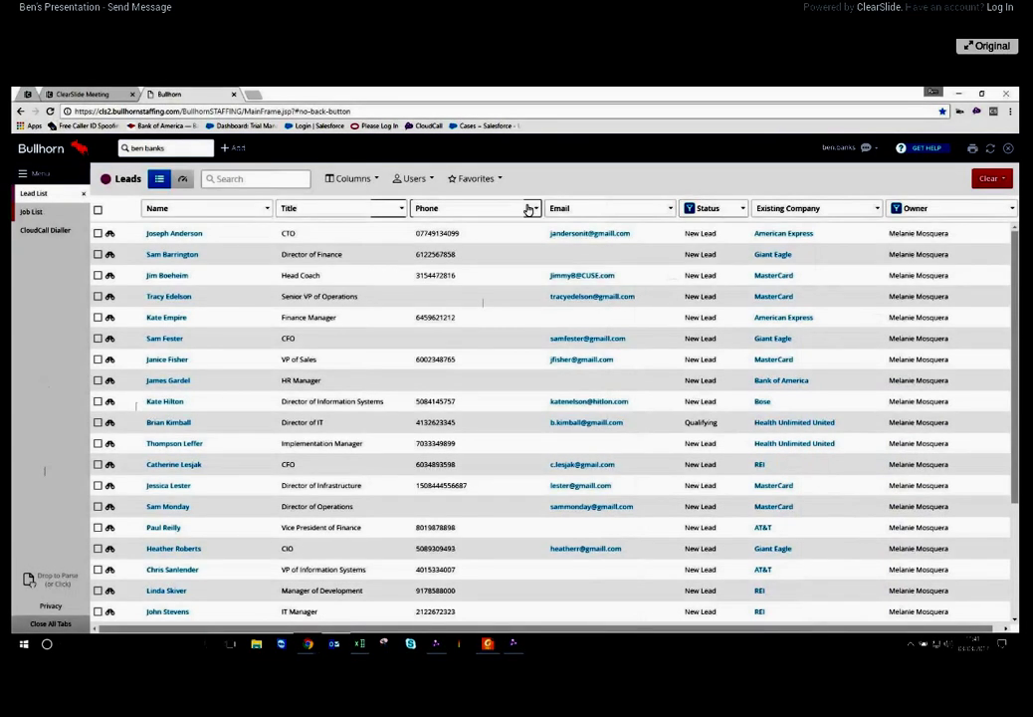
Dial the first lead's number through CloudCall and move the call window over the note form
{"action": "left_click", "coordinate": [434, 233]}
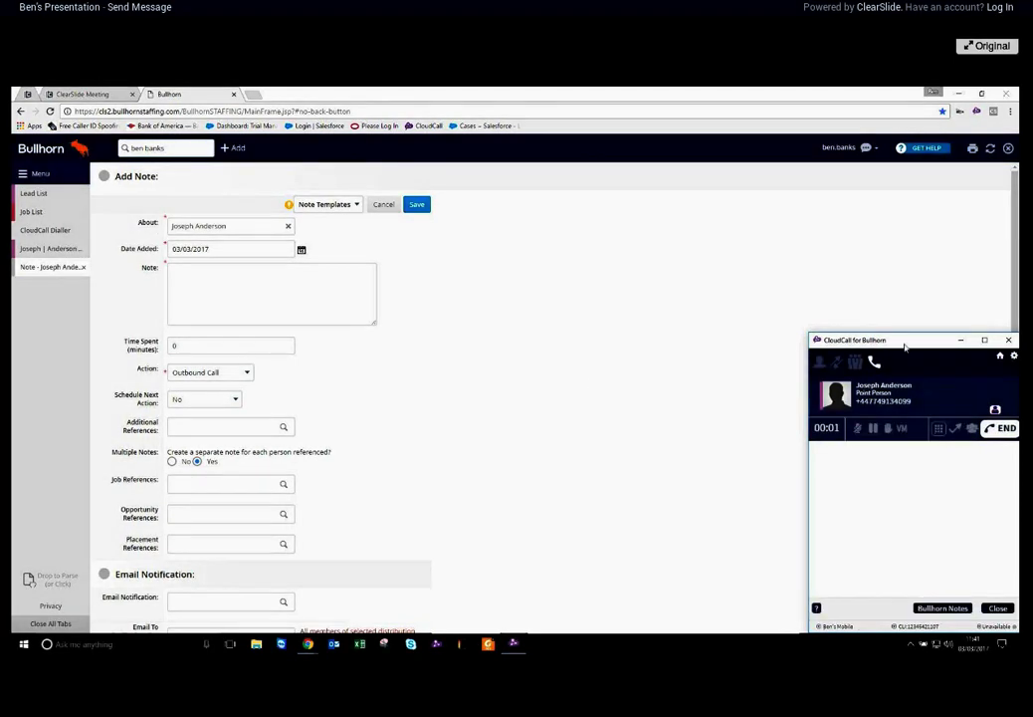
{"action": "left_click_drag", "start_coordinate": [906, 347], "coordinate": [525, 232]}
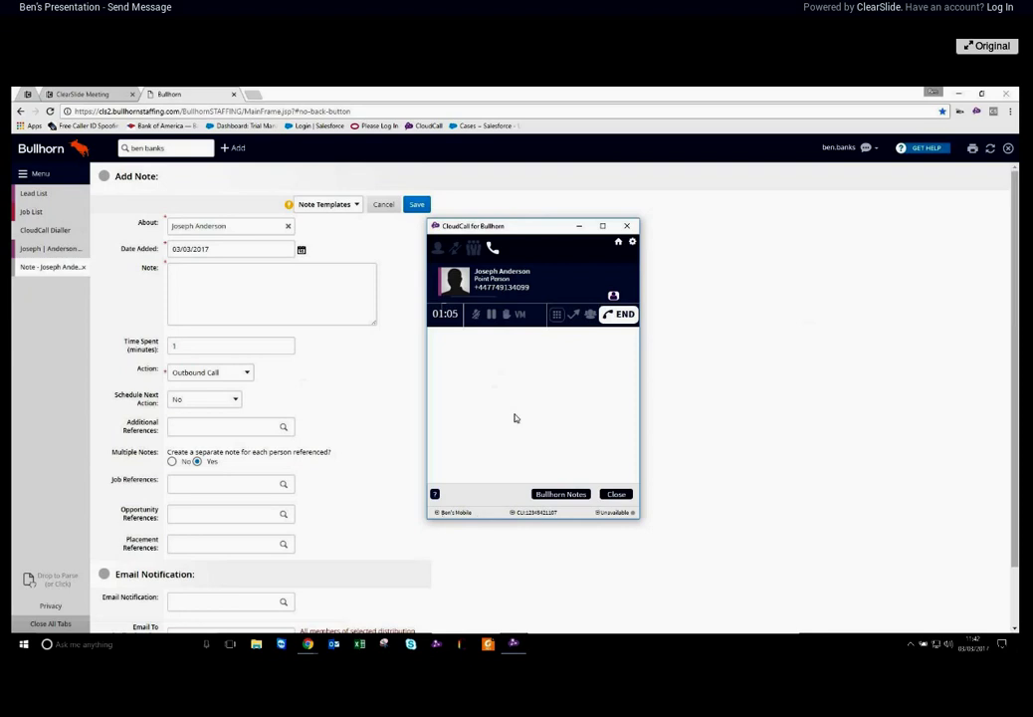
Send the VM Drop 1 voicemail to end the call, then close the CloudCall call window
{"action": "left_click", "coordinate": [519, 313]}
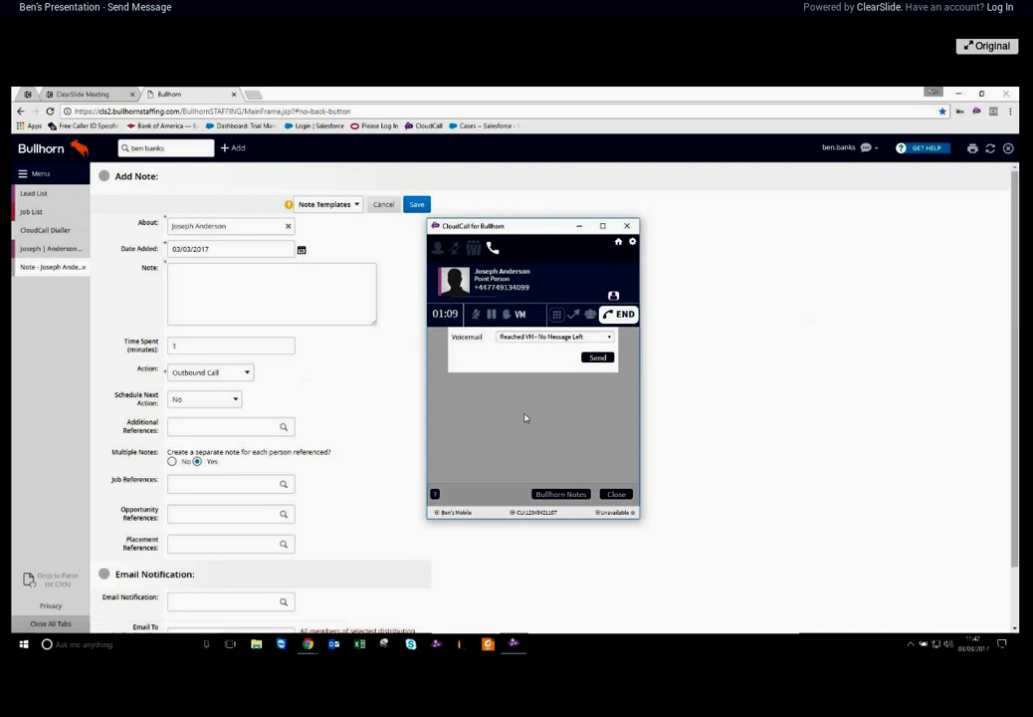
{"action": "left_click", "coordinate": [595, 339]}
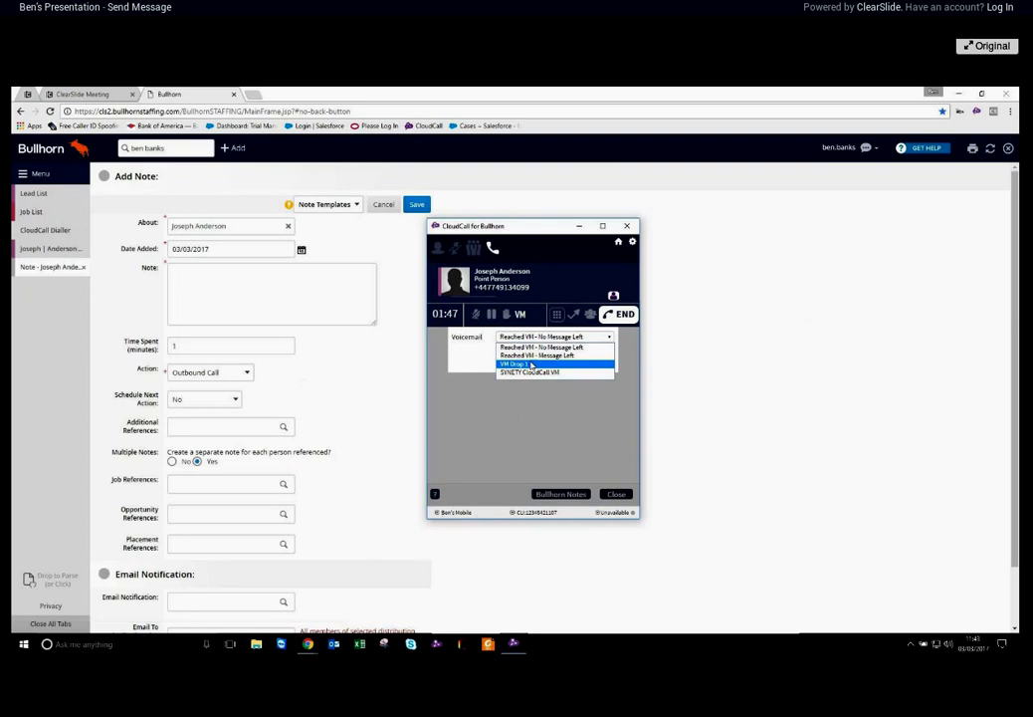
{"action": "left_click", "coordinate": [532, 364]}
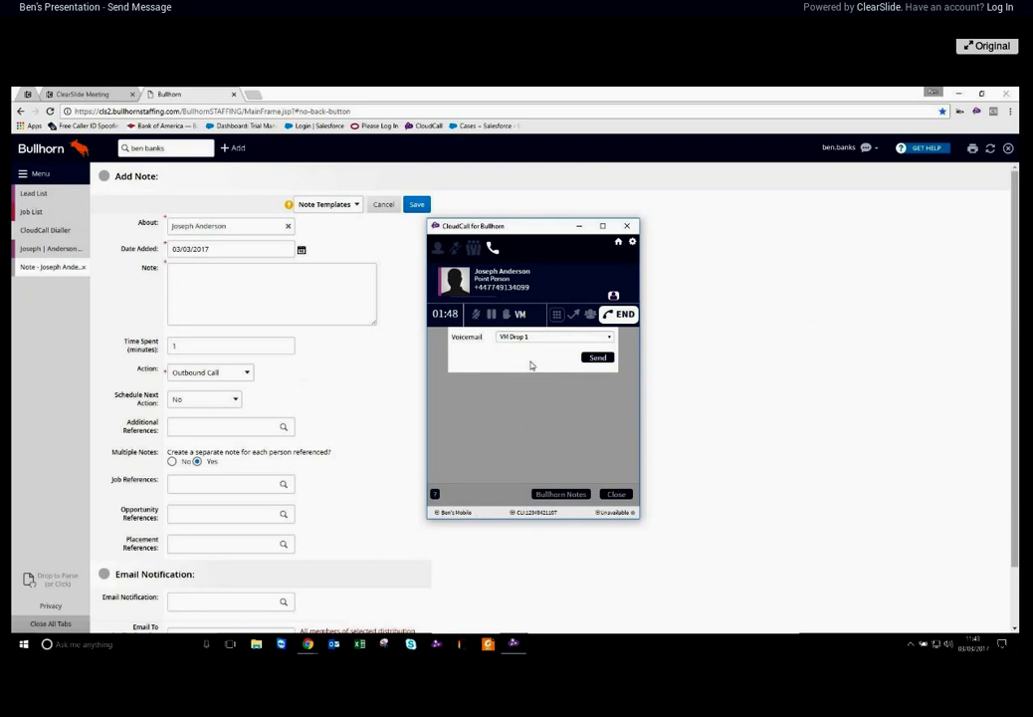
{"action": "left_click", "coordinate": [605, 360]}
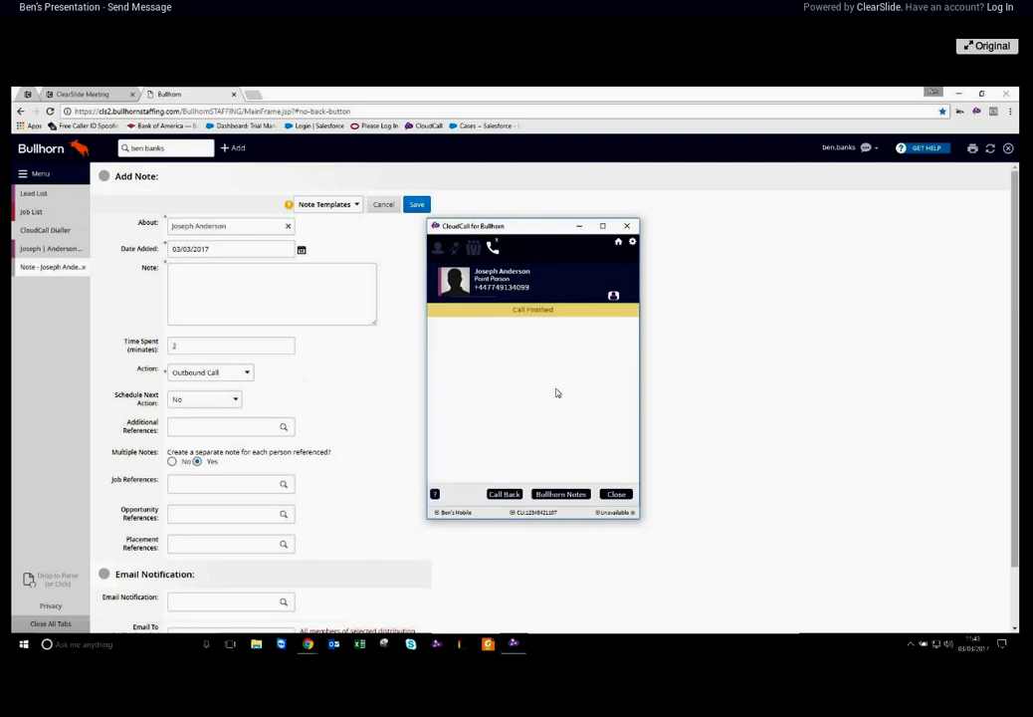
{"action": "left_click", "coordinate": [200, 312]}
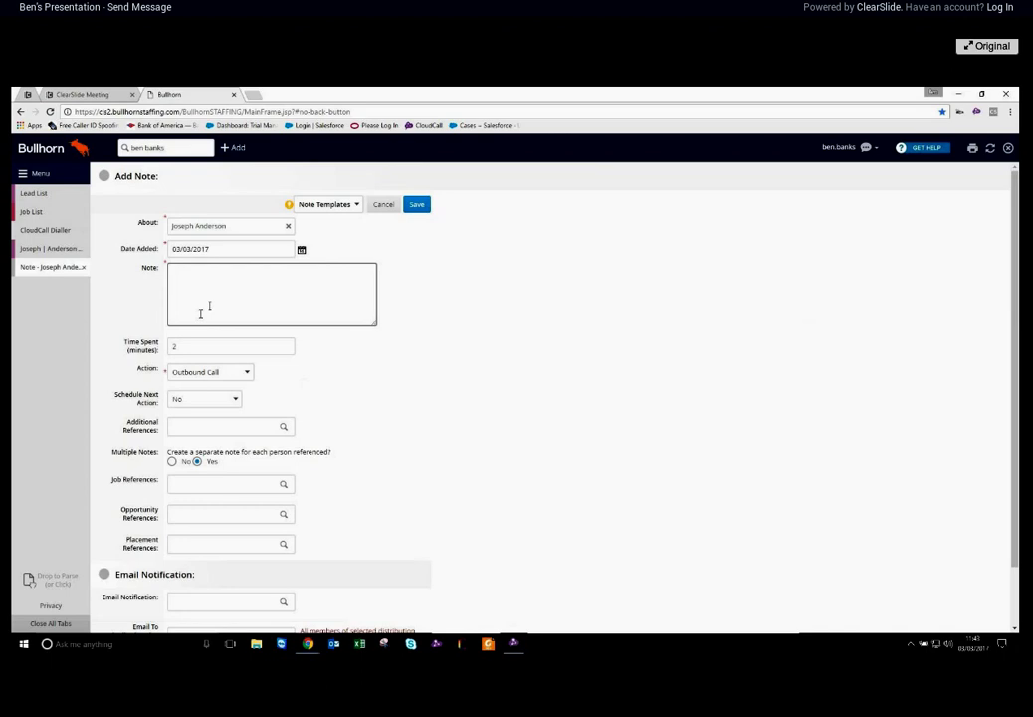
Save the note 'left a voicemail' and check it in the first lead's Notes preview
{"action": "type", "text": "left a"}
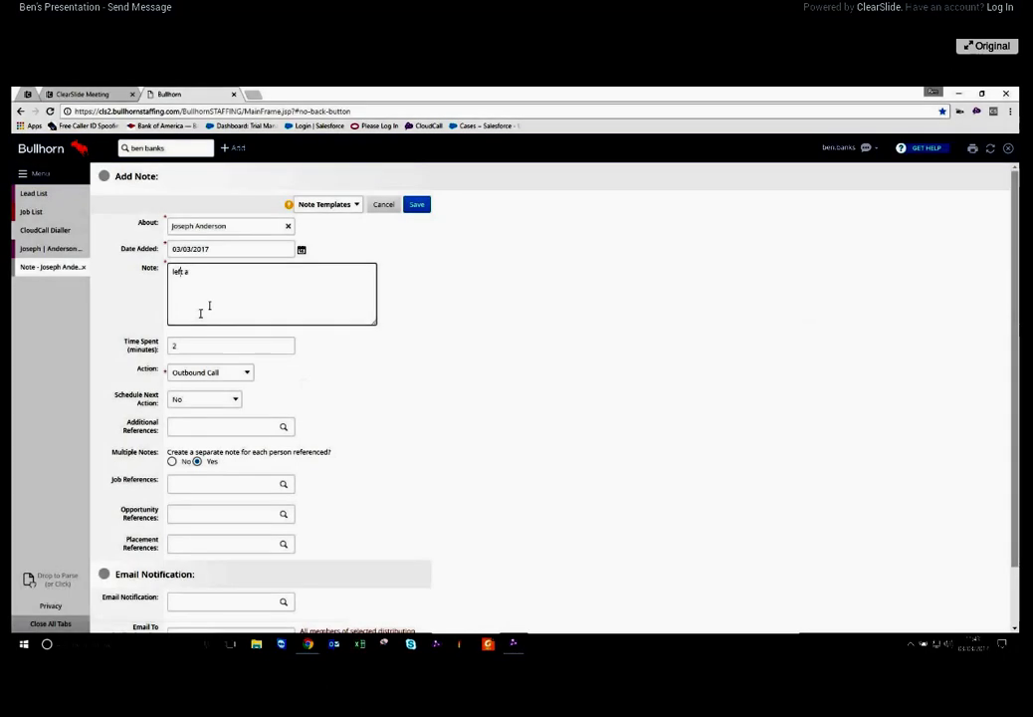
{"action": "type", "text": " voicemail"}
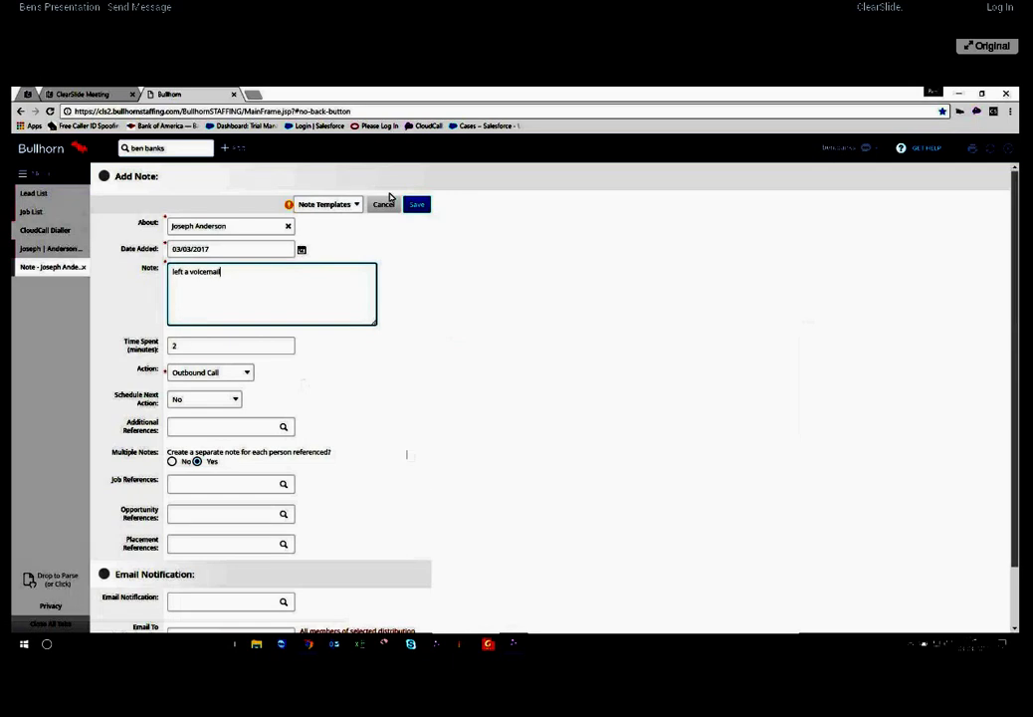
{"action": "left_click", "coordinate": [418, 204]}
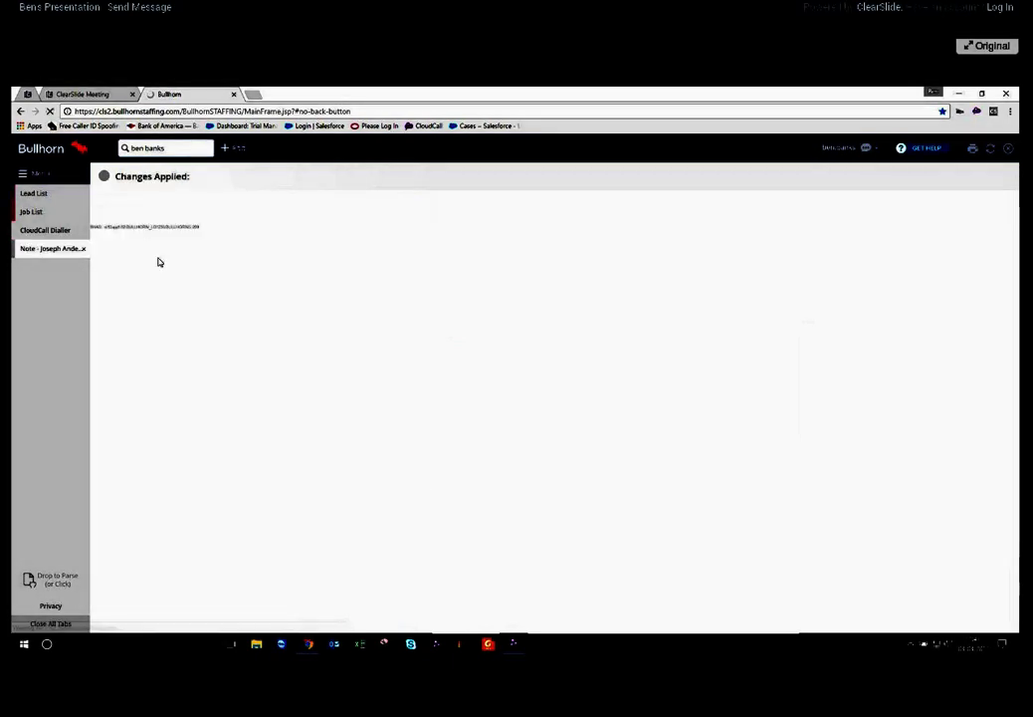
{"action": "left_click", "coordinate": [33, 194]}
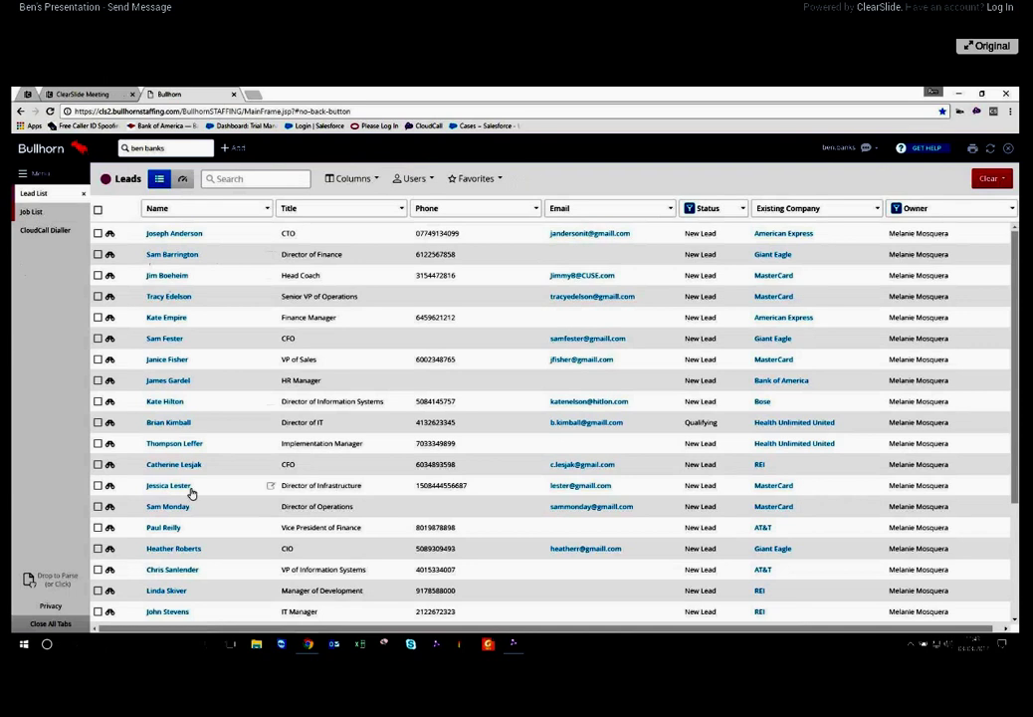
{"action": "left_click", "coordinate": [109, 235]}
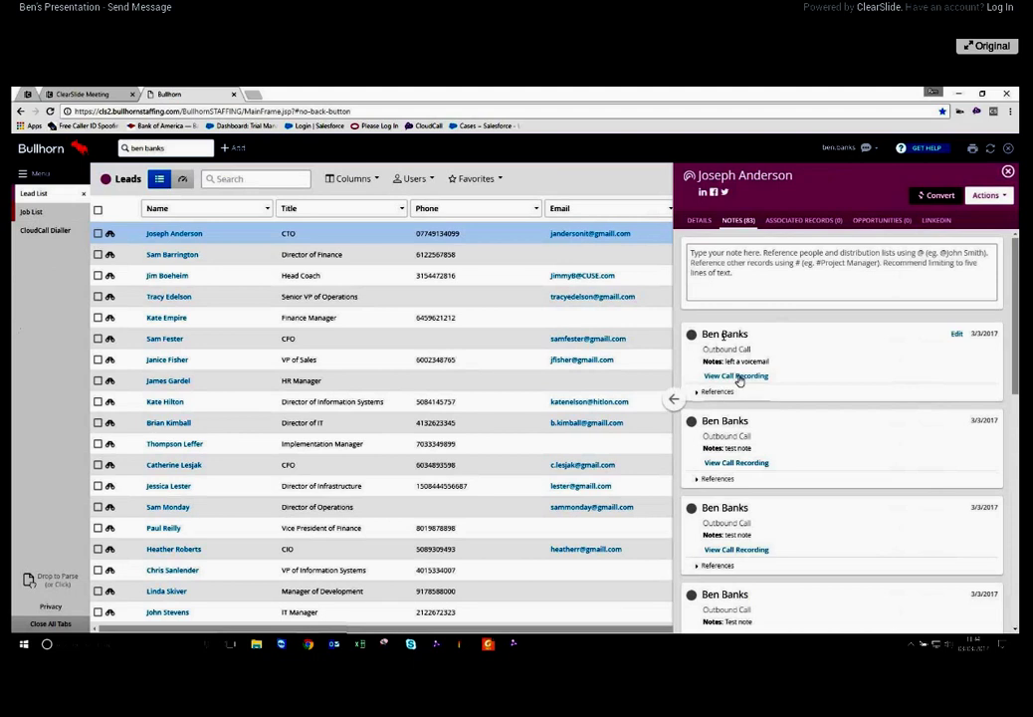
{"action": "scroll", "coordinate": [739, 380], "scroll_direction": "down", "scroll_amount": 1}
{"action": "scroll", "coordinate": [732, 370], "scroll_direction": "up", "scroll_amount": 1}
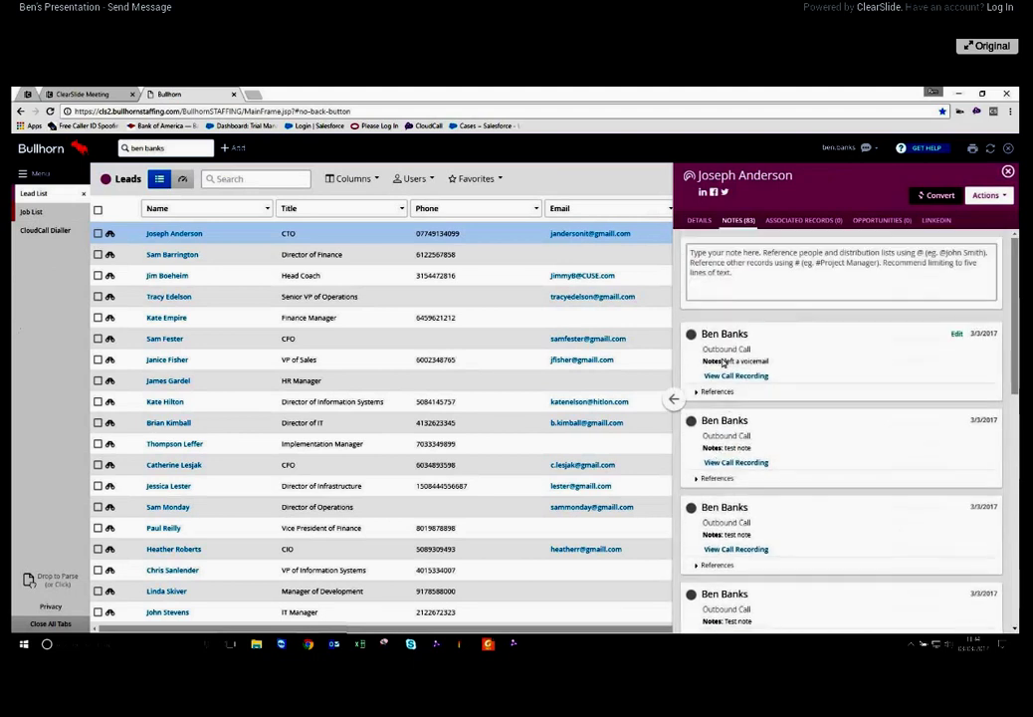
{"action": "left_click_drag", "start_coordinate": [725, 363], "coordinate": [770, 362]}
{"action": "left_click", "coordinate": [744, 384]}
{"action": "left_click", "coordinate": [742, 377]}
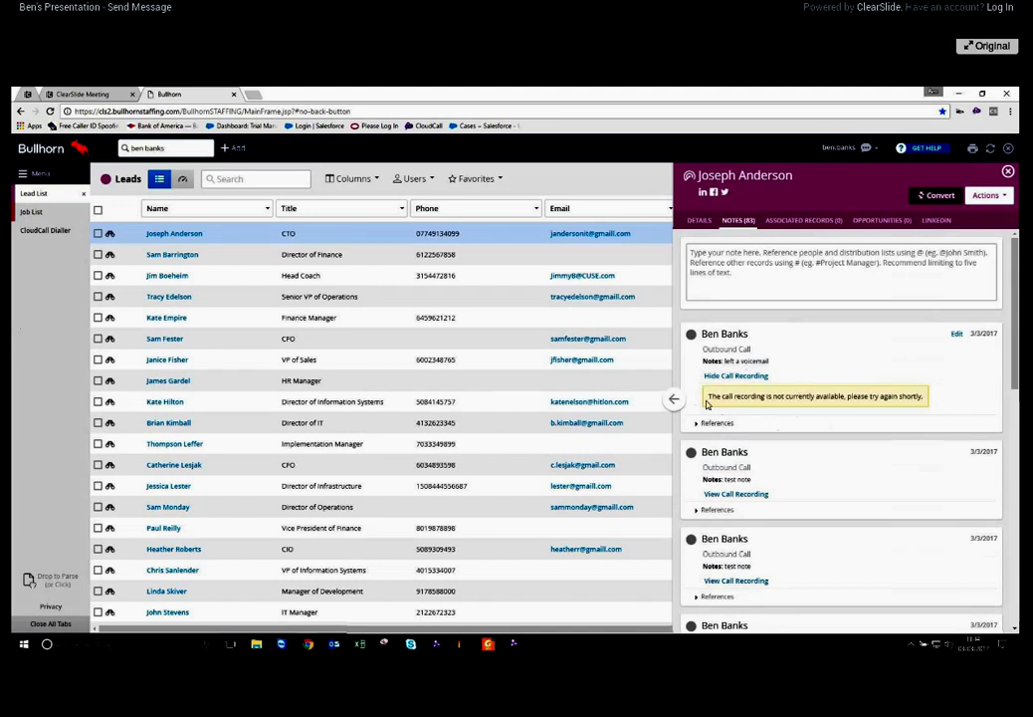
{"action": "left_click_drag", "start_coordinate": [727, 361], "coordinate": [785, 372]}
{"action": "left_click", "coordinate": [778, 349]}
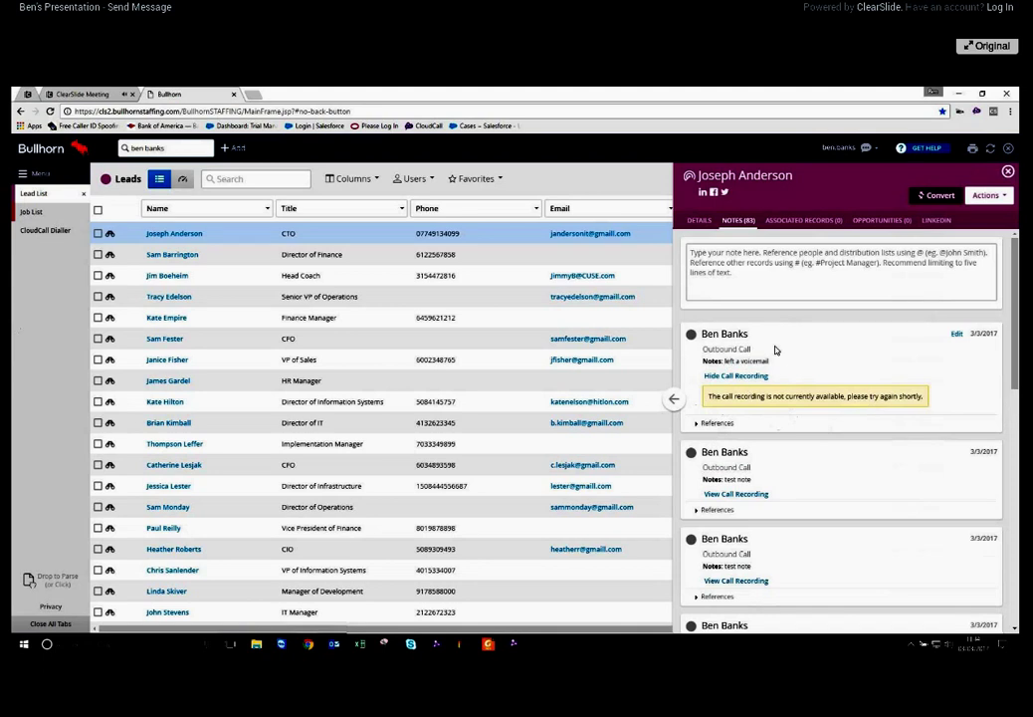
{"action": "left_click", "coordinate": [724, 376]}
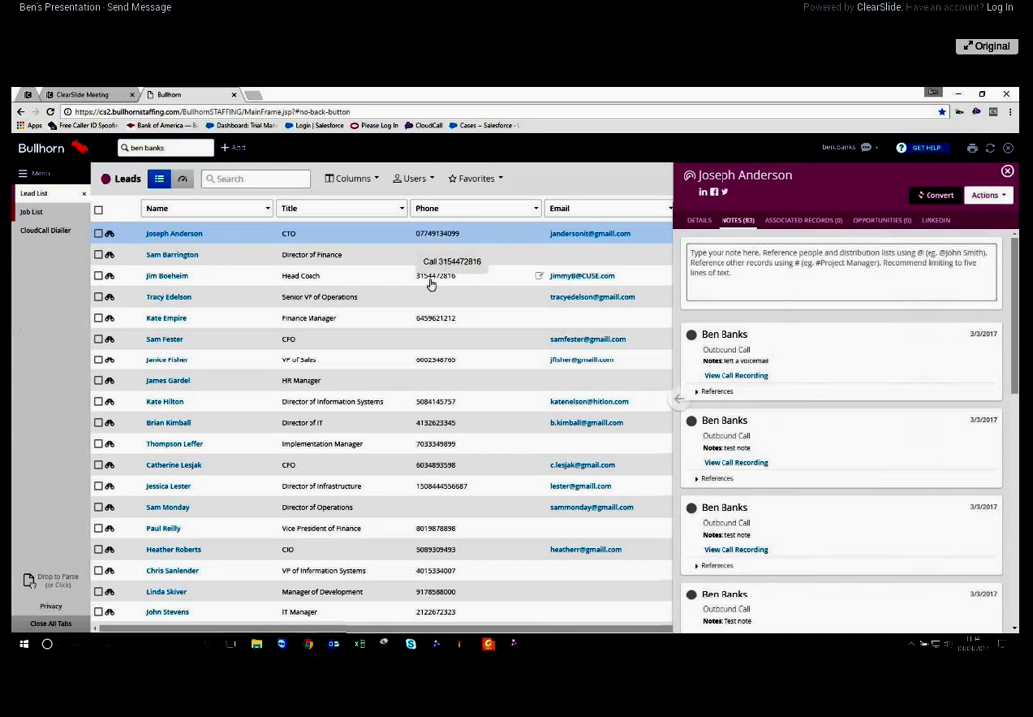
Select the second lead in the Leads list and close its preview panel
{"action": "left_click", "coordinate": [219, 255]}
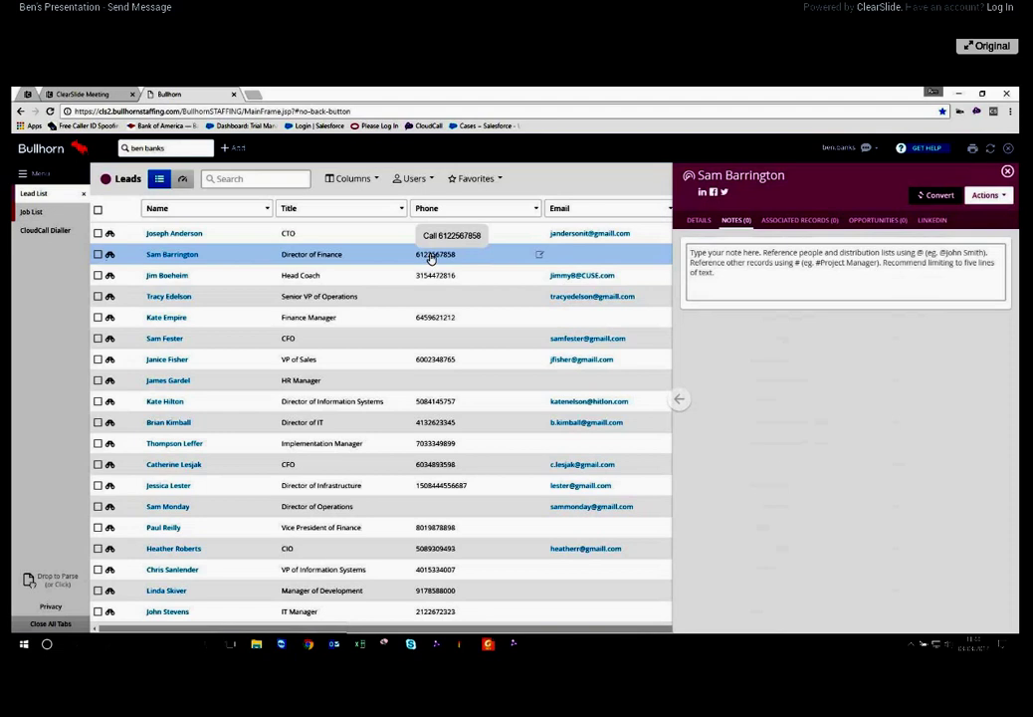
{"action": "left_click", "coordinate": [1008, 173]}
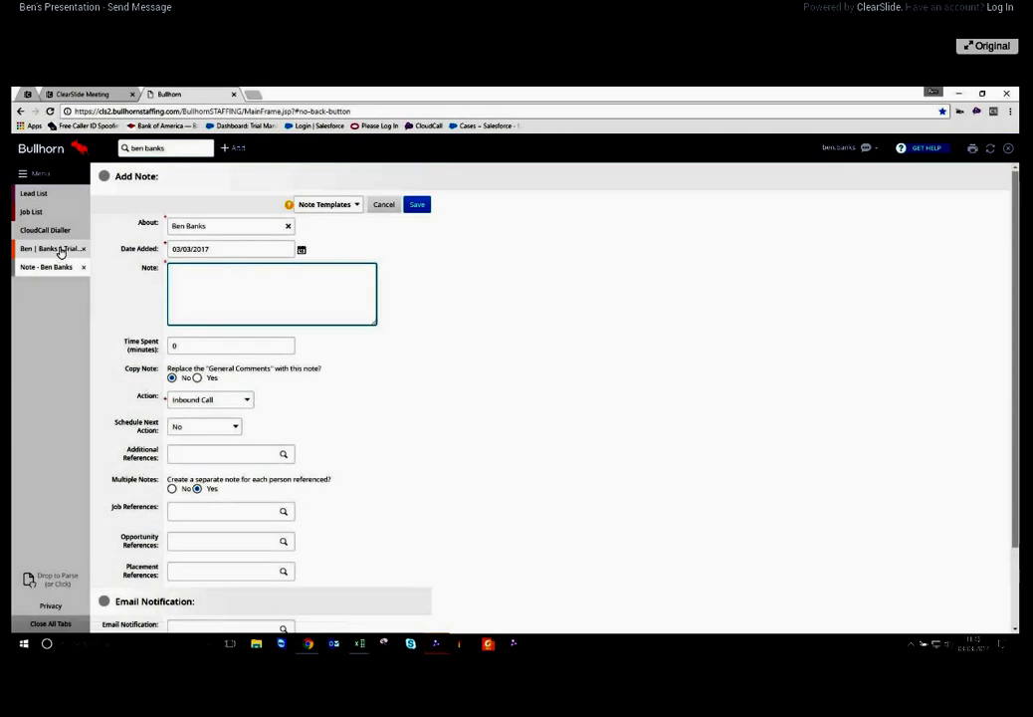
Relink the inbound call and its note to the second contact matching the caller's number
{"action": "left_click", "coordinate": [36, 270]}
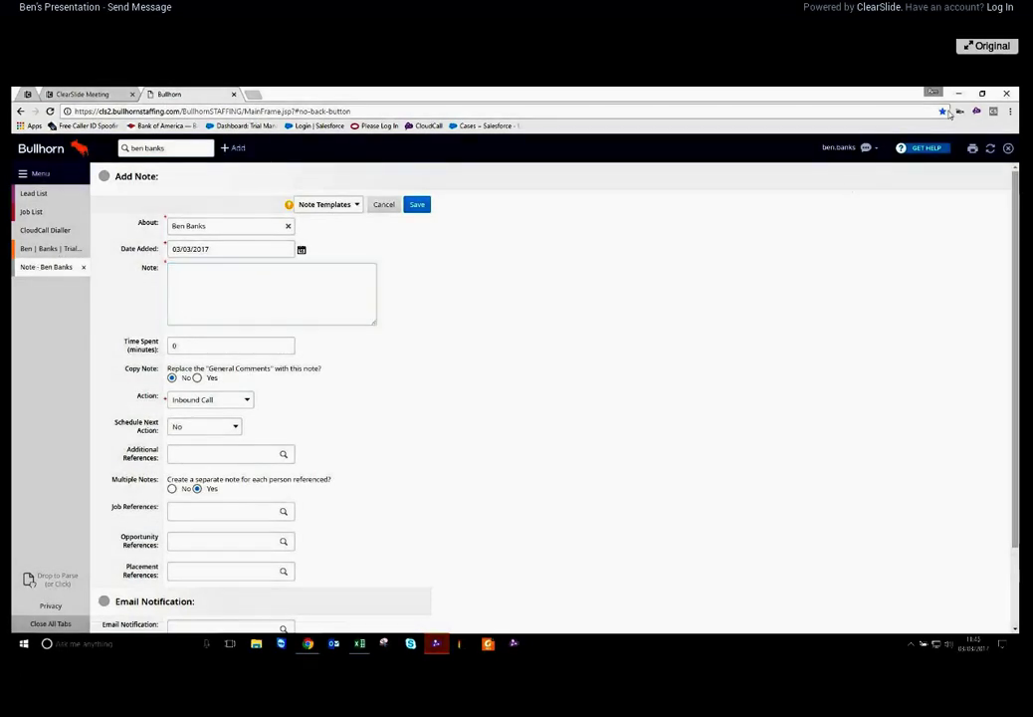
{"action": "left_click", "coordinate": [975, 112]}
{"action": "left_click_drag", "start_coordinate": [519, 229], "coordinate": [896, 345]}
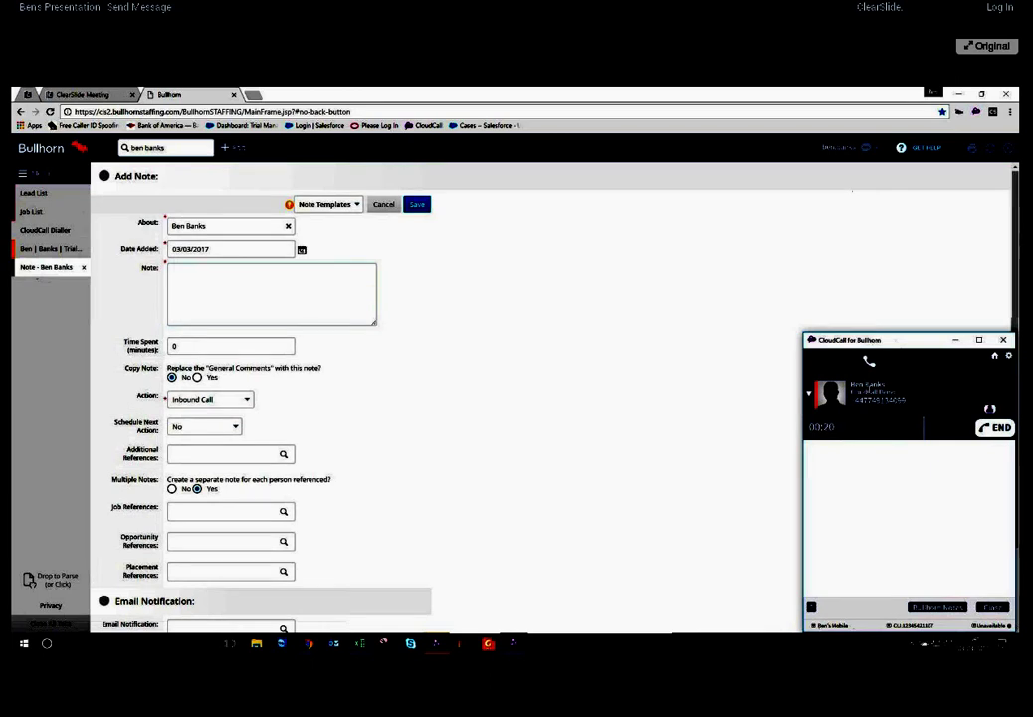
{"action": "left_click", "coordinate": [810, 396]}
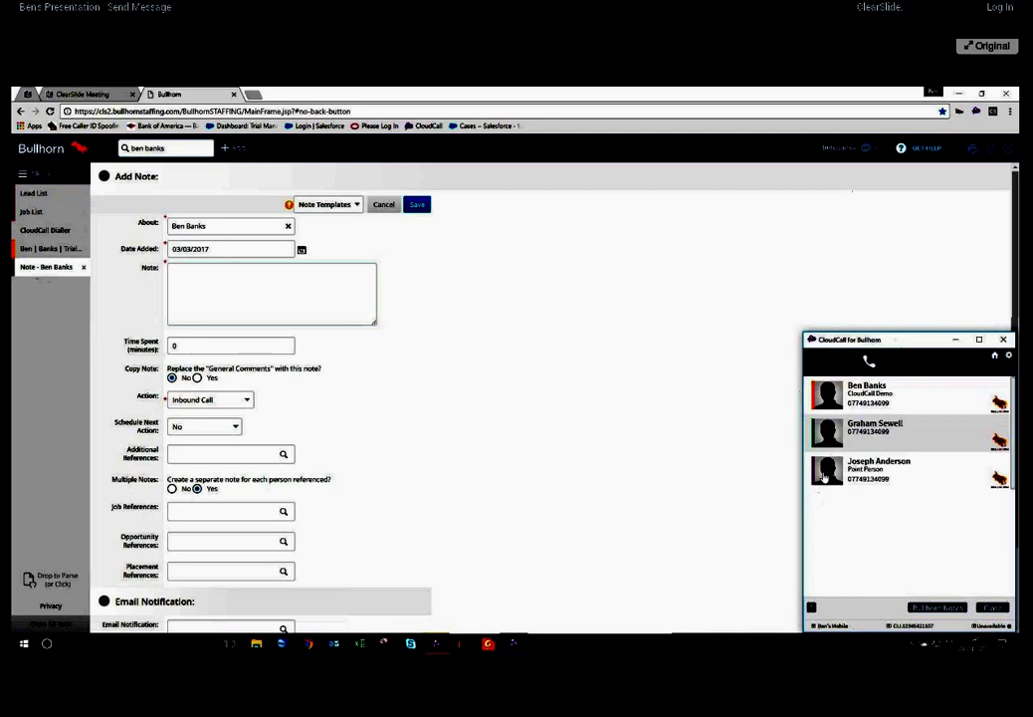
{"action": "left_click", "coordinate": [866, 430]}
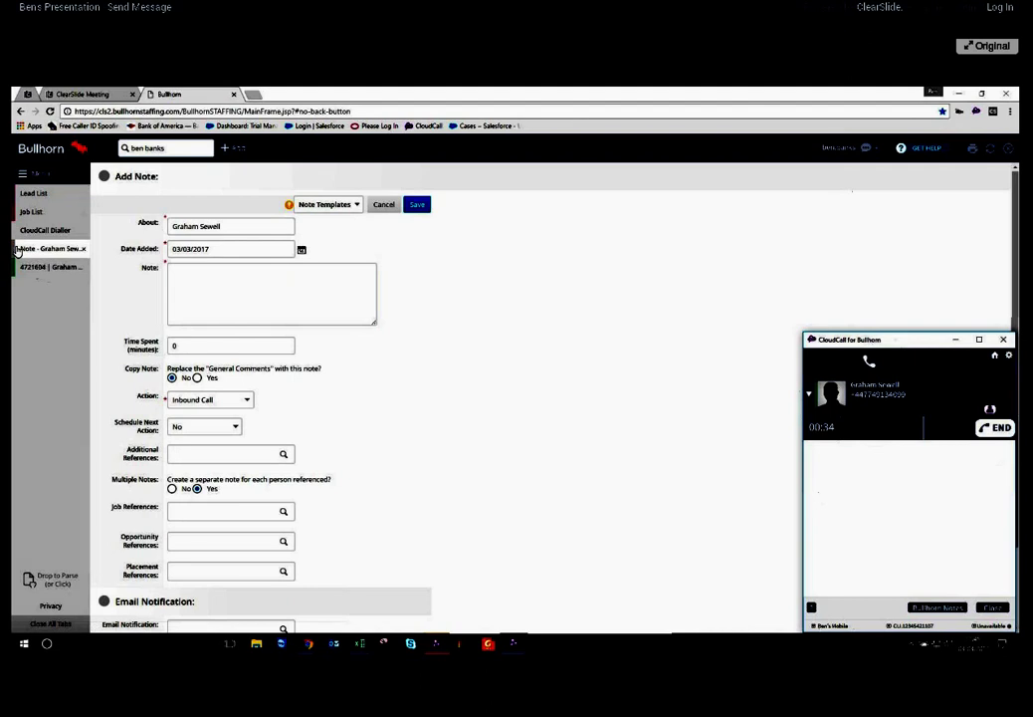
Open the second contact's candidate record, then relink the call to the third matching contact
{"action": "left_click", "coordinate": [41, 270]}
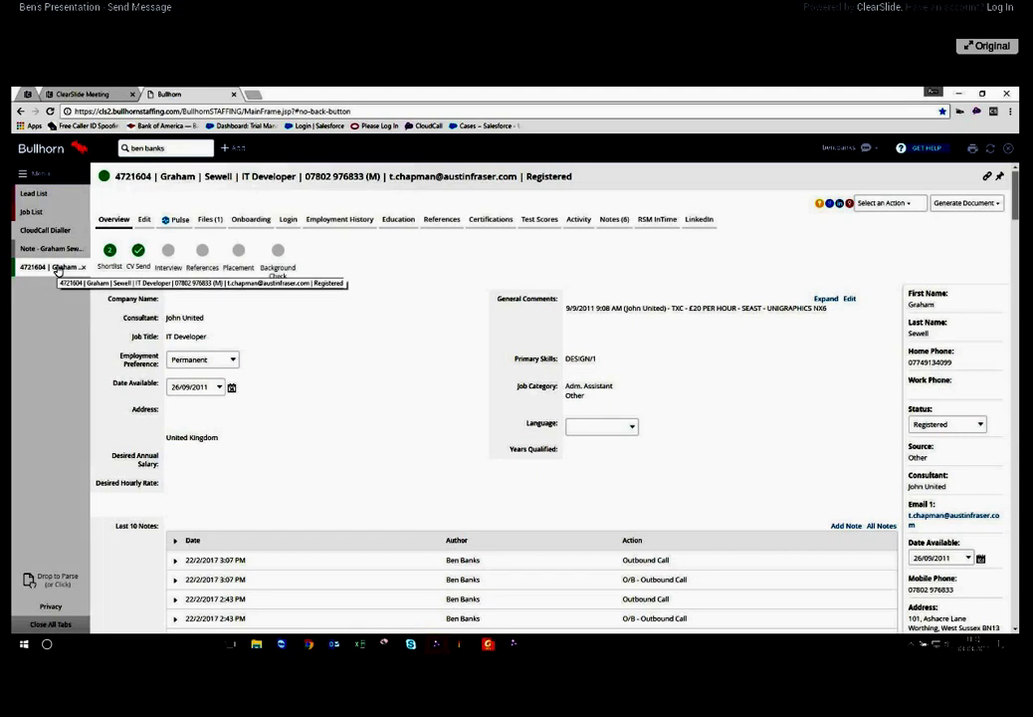
{"action": "left_click", "coordinate": [977, 111]}
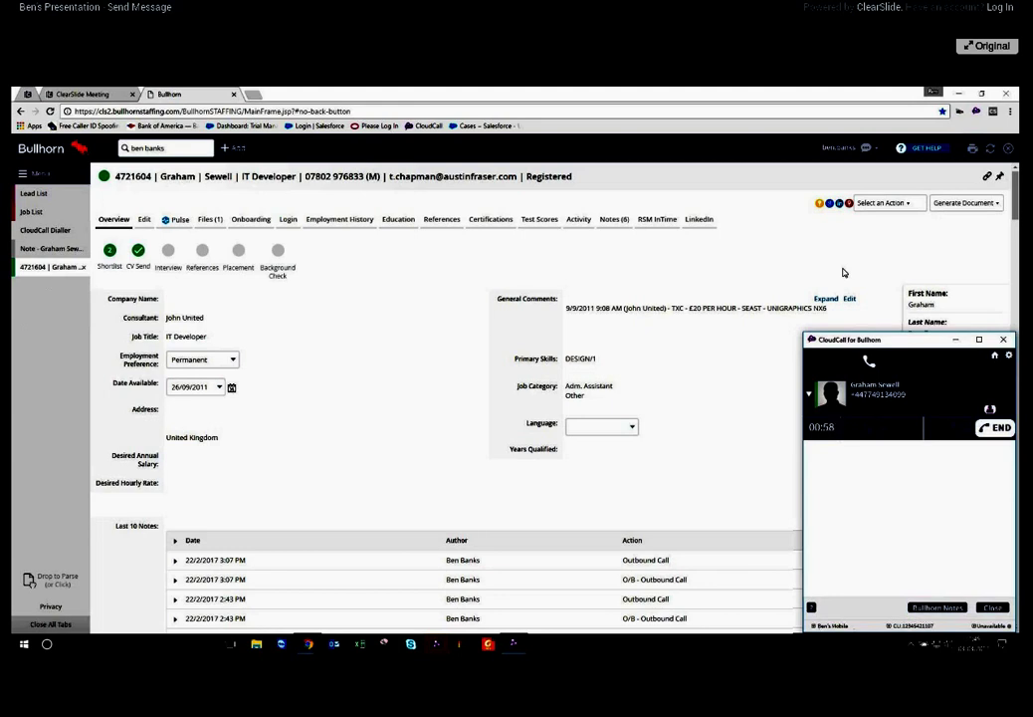
{"action": "left_click", "coordinate": [810, 394]}
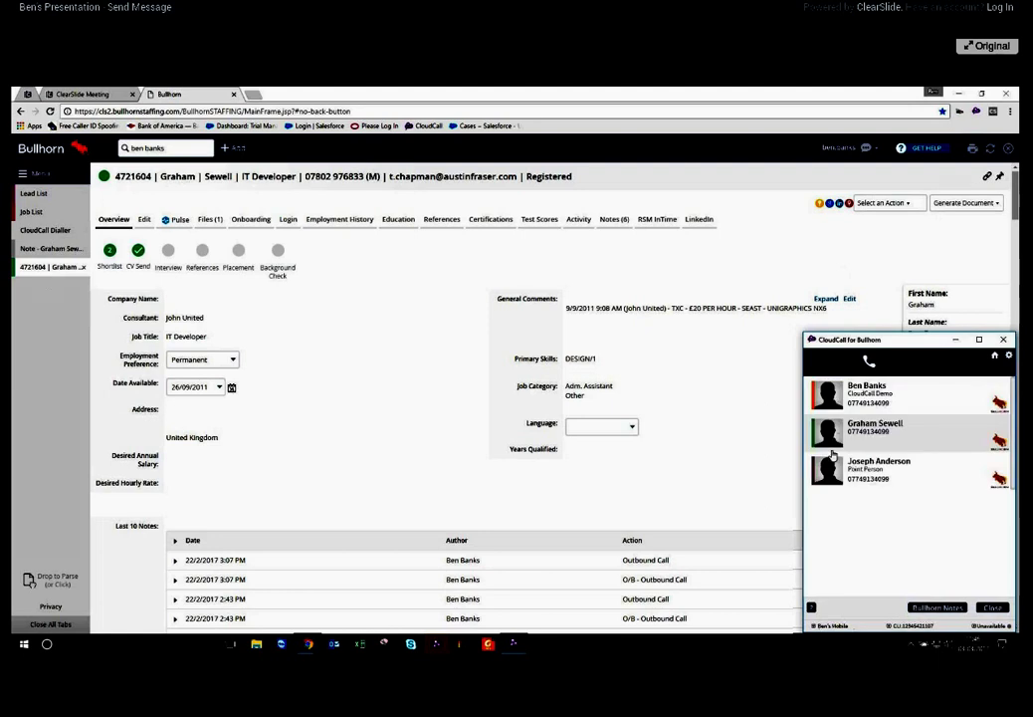
{"action": "left_click", "coordinate": [872, 468]}
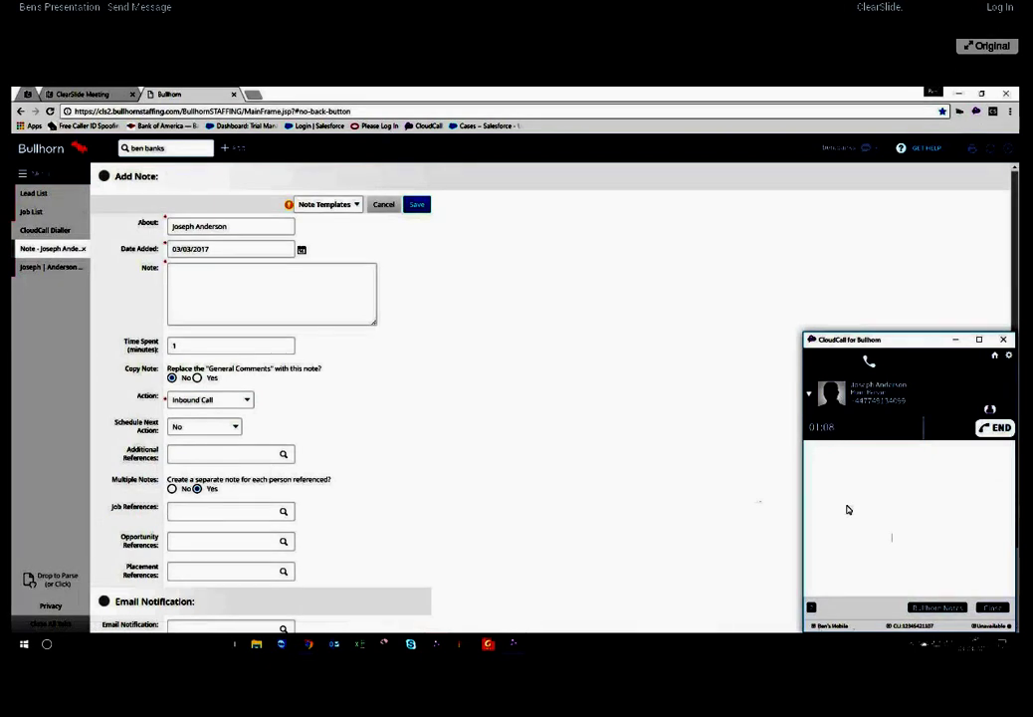
Write 'test' in the inbound-call note, reference job 3 IT developers, and save it
{"action": "left_click", "coordinate": [226, 227]}
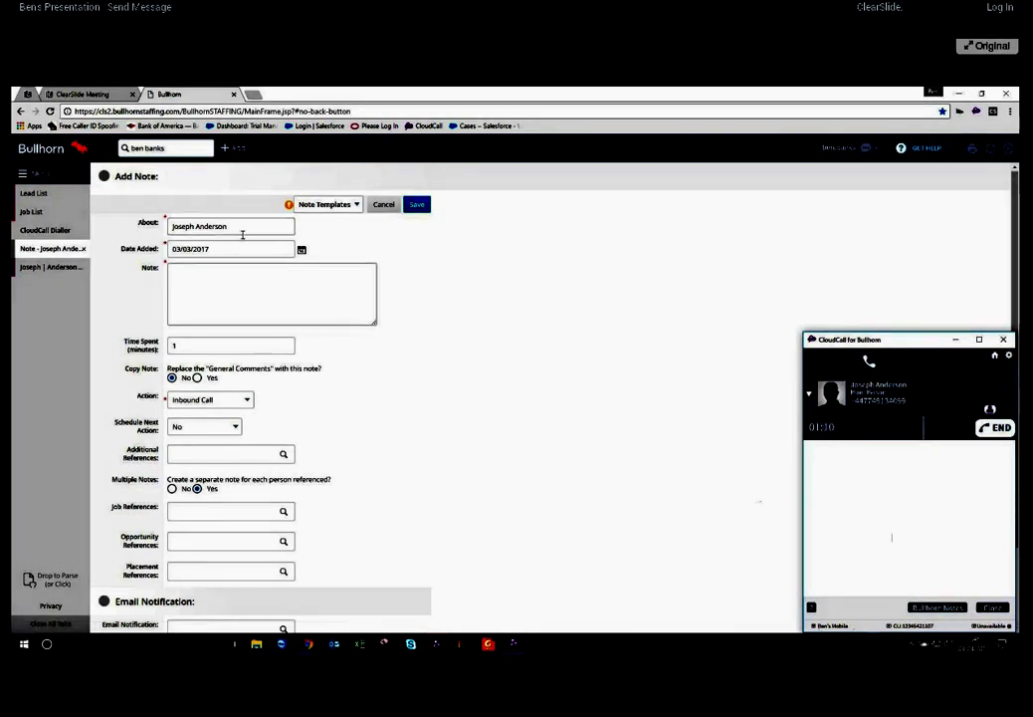
{"action": "left_click", "coordinate": [213, 298]}
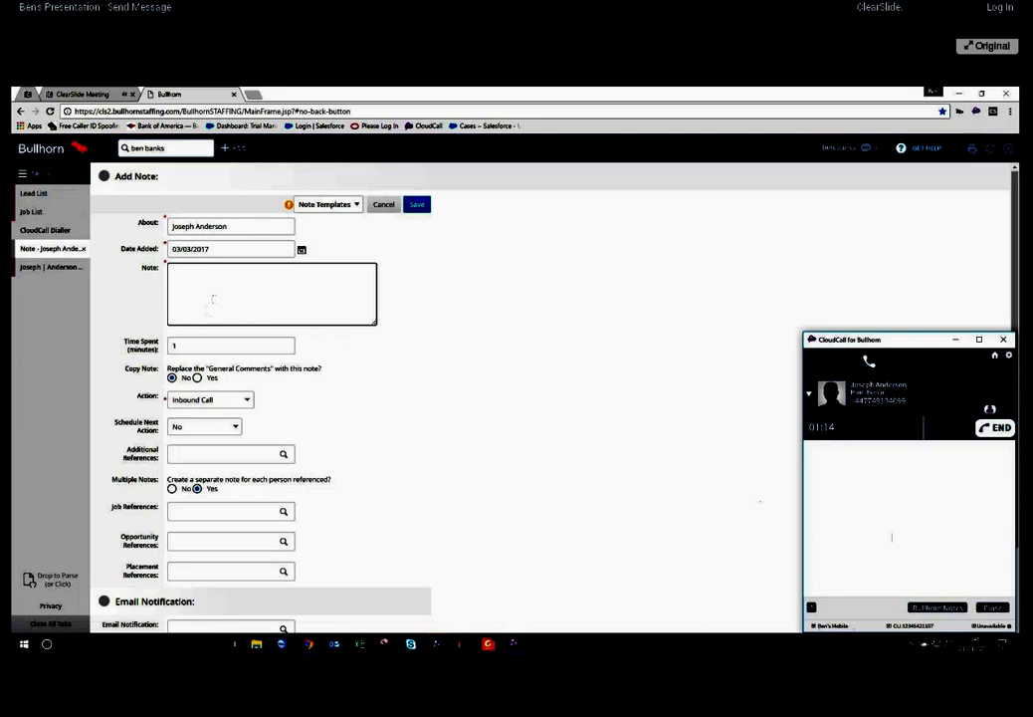
{"action": "type", "text": "test"}
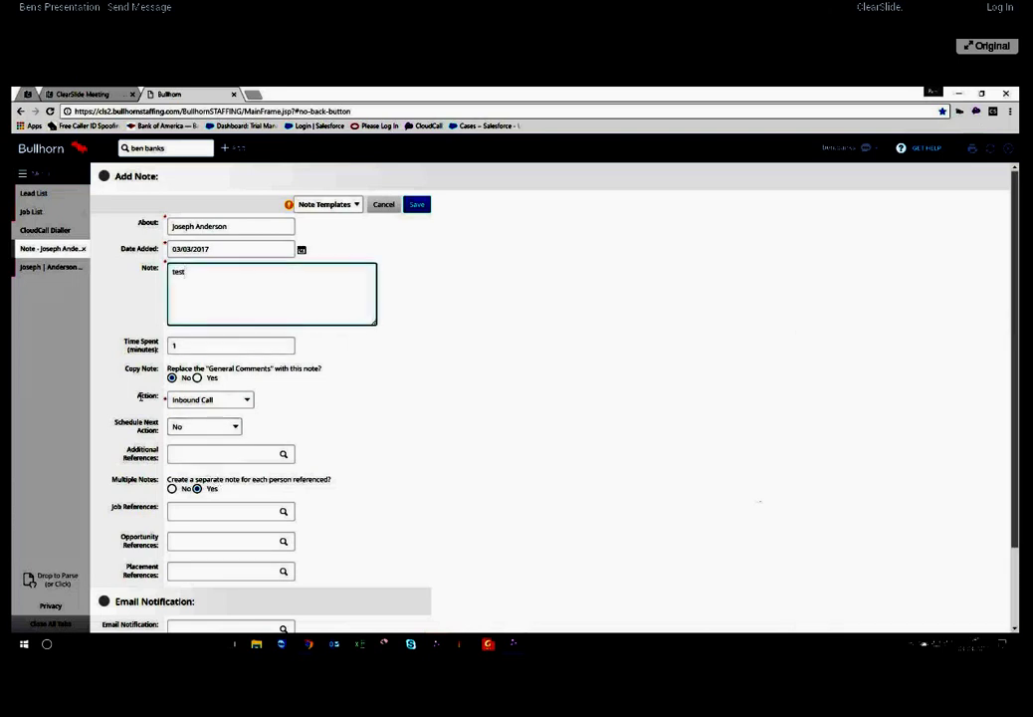
{"action": "double_click", "coordinate": [143, 397]}
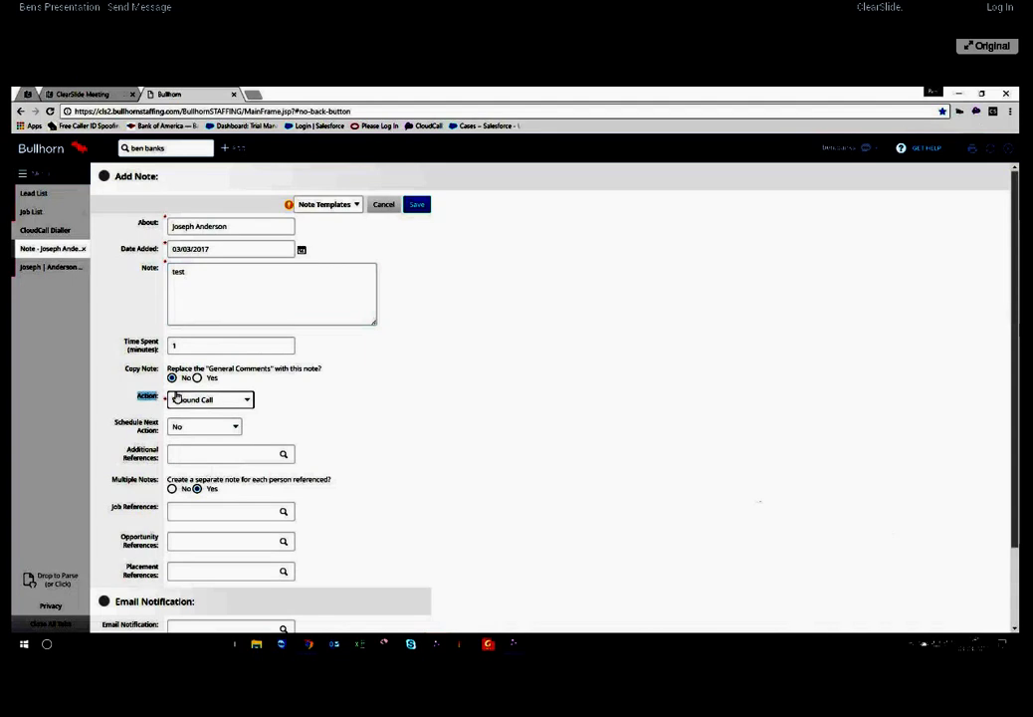
{"action": "left_click", "coordinate": [181, 511]}
{"action": "type", "text": "Bit"}
{"action": "type", "text": " developer"}
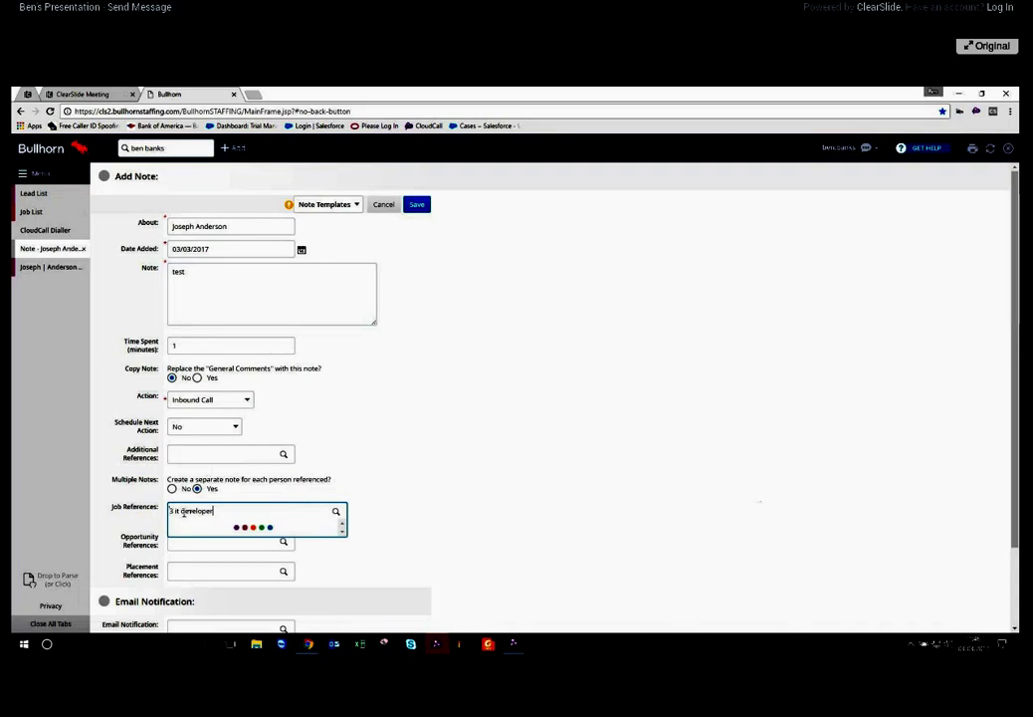
{"action": "left_click", "coordinate": [209, 552]}
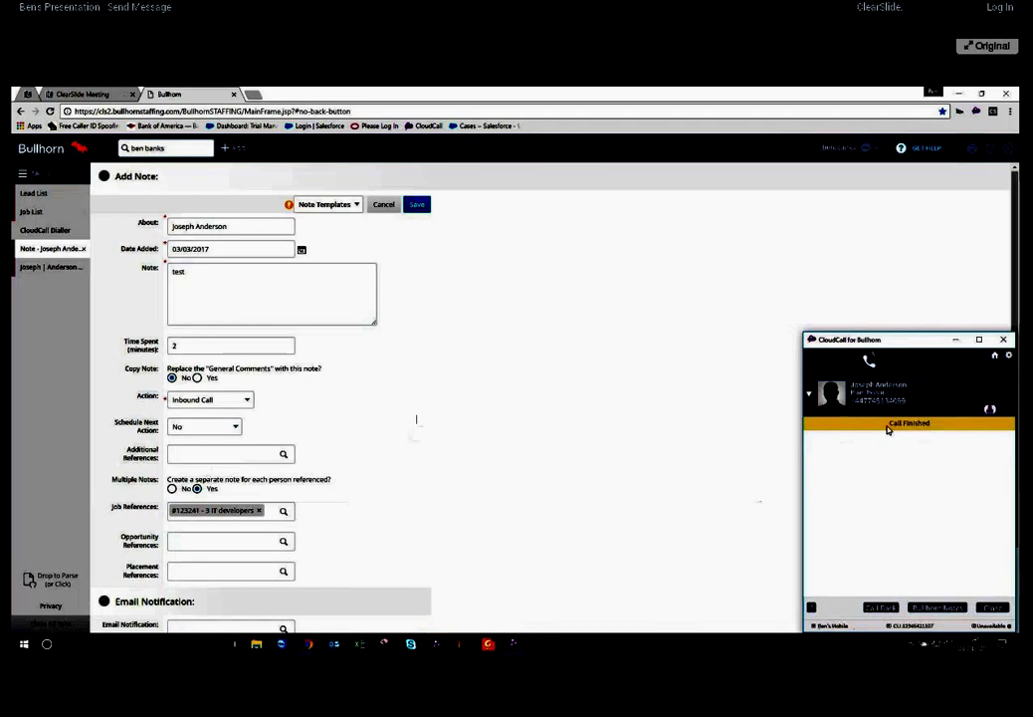
{"action": "left_click", "coordinate": [416, 205]}
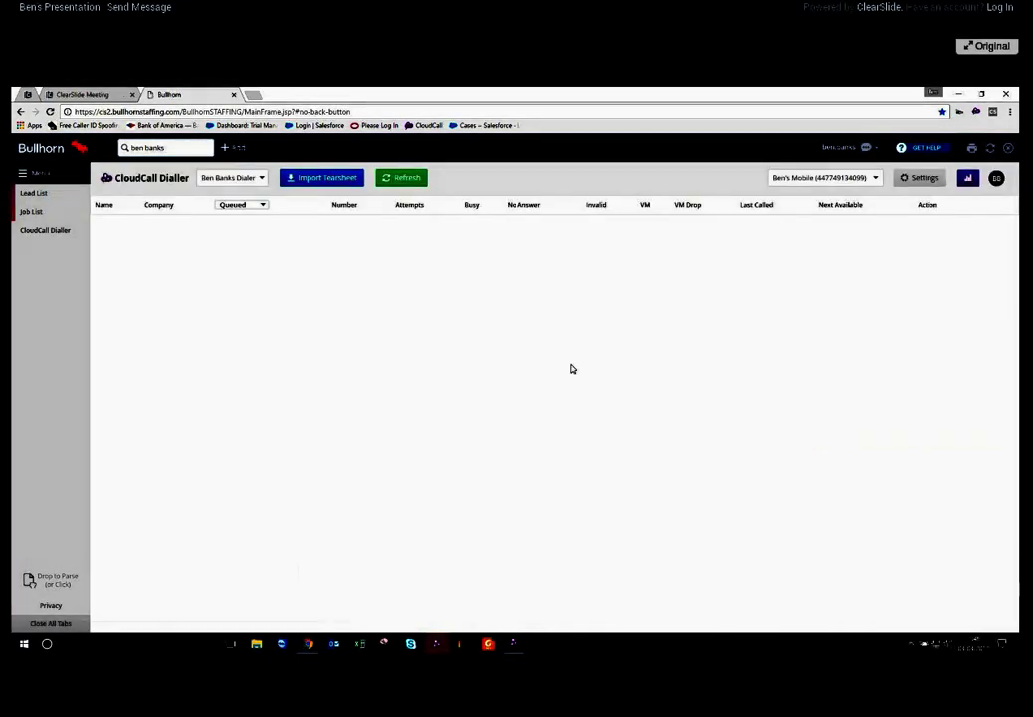
Return to the Lead List and bring up the CloudCall for Bullhorn window
{"action": "left_click", "coordinate": [59, 195]}
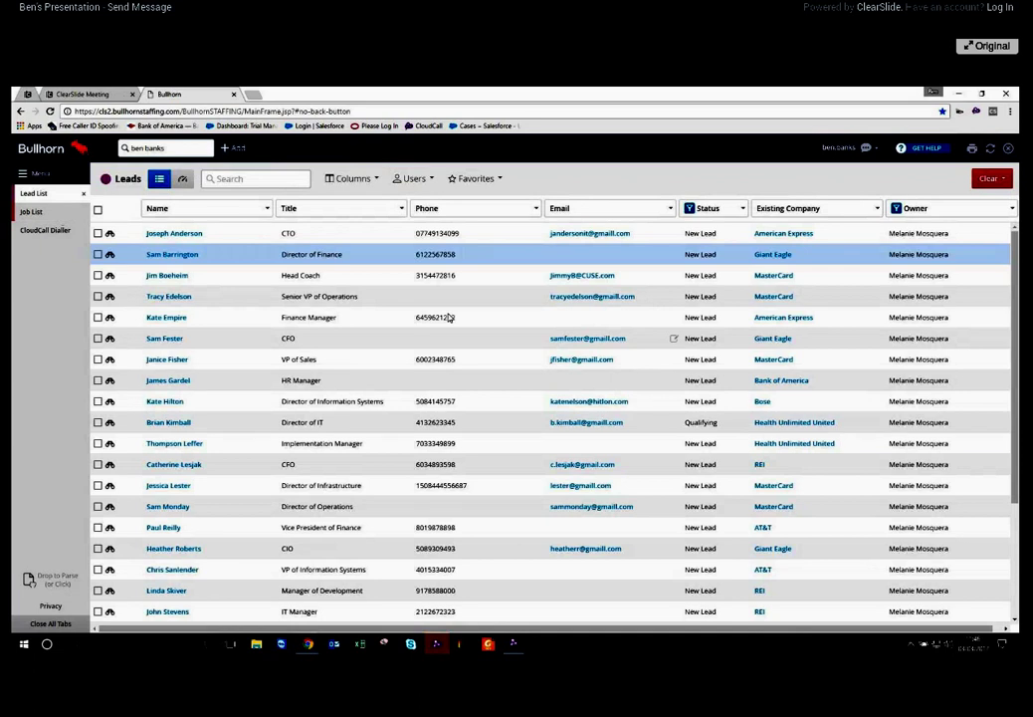
{"action": "left_click", "coordinate": [514, 642]}
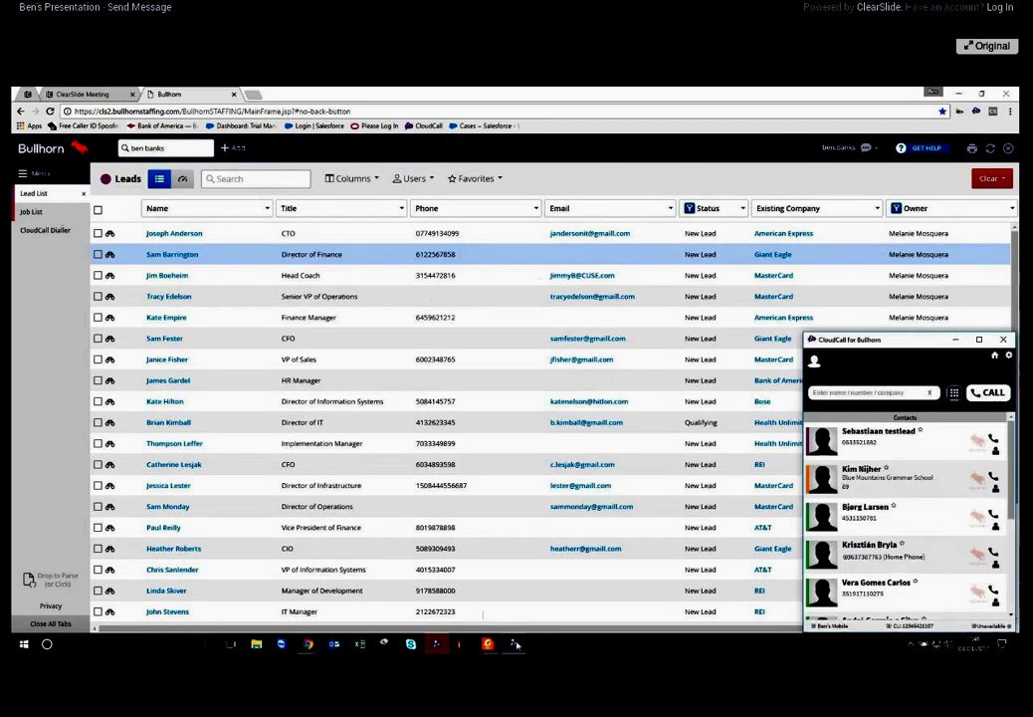
{"action": "left_click", "coordinate": [957, 340]}
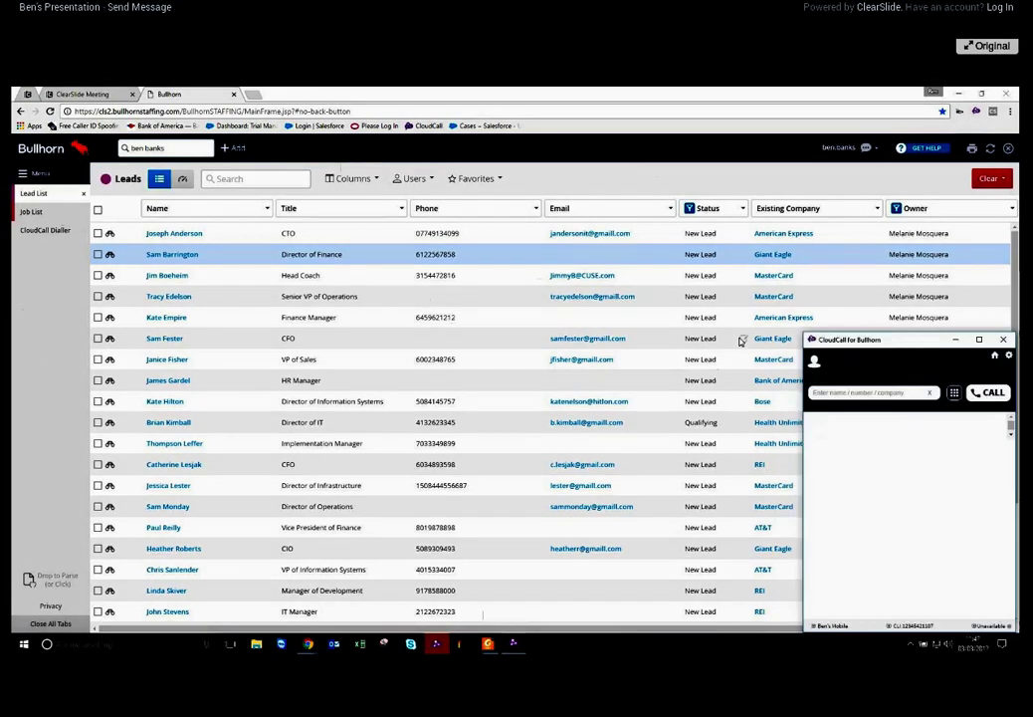
Move the CloudCall window up over the Leads table and briefly open the Communicator dial pad
{"action": "left_click_drag", "start_coordinate": [897, 340], "coordinate": [829, 210]}
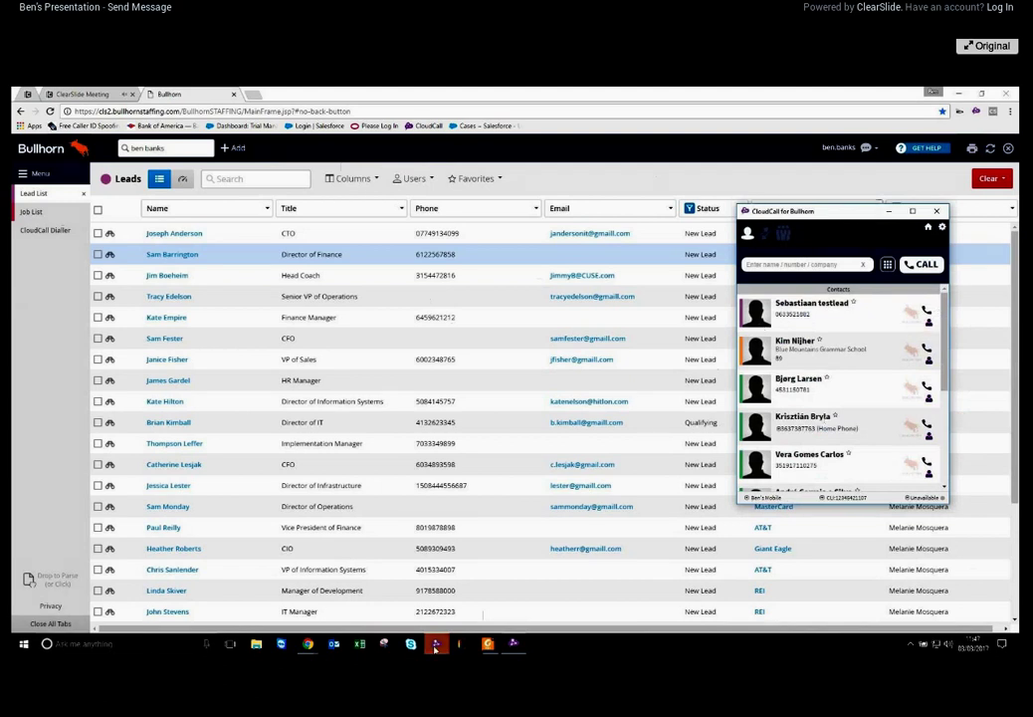
{"action": "left_click", "coordinate": [435, 644]}
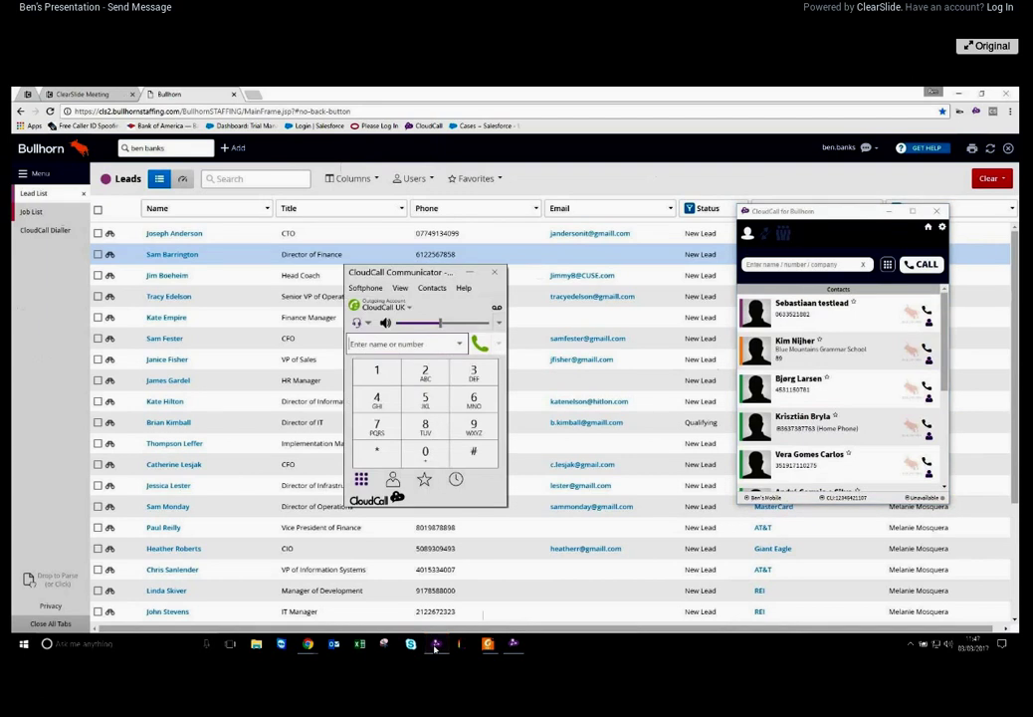
{"action": "left_click", "coordinate": [435, 645]}
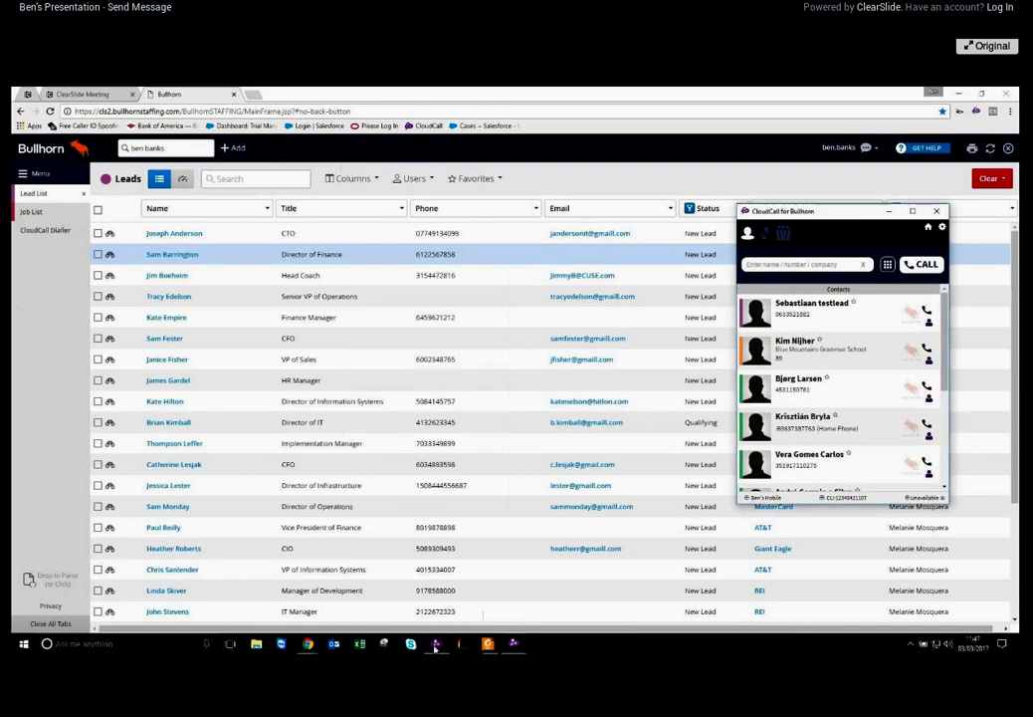